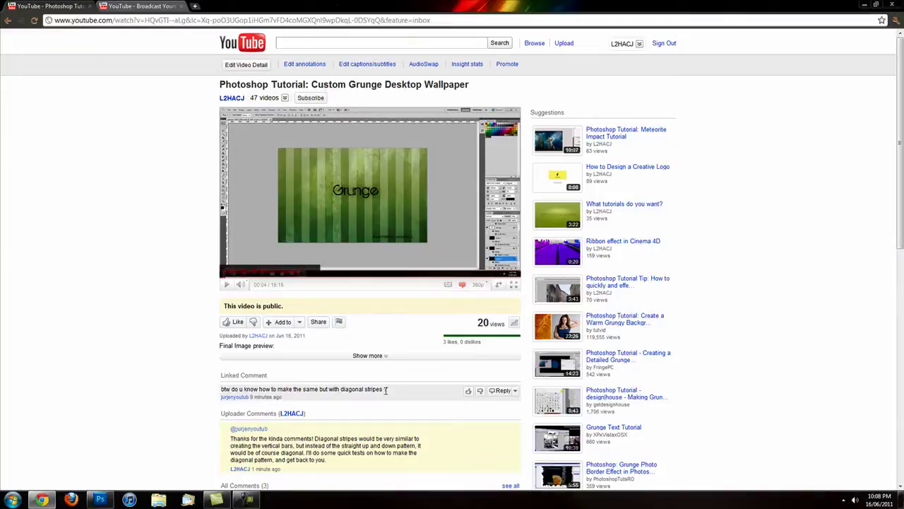
Highlight the question about diagonal stripes and the uploader's reply, then clear the highlight.
drag(385, 390, 341, 390)
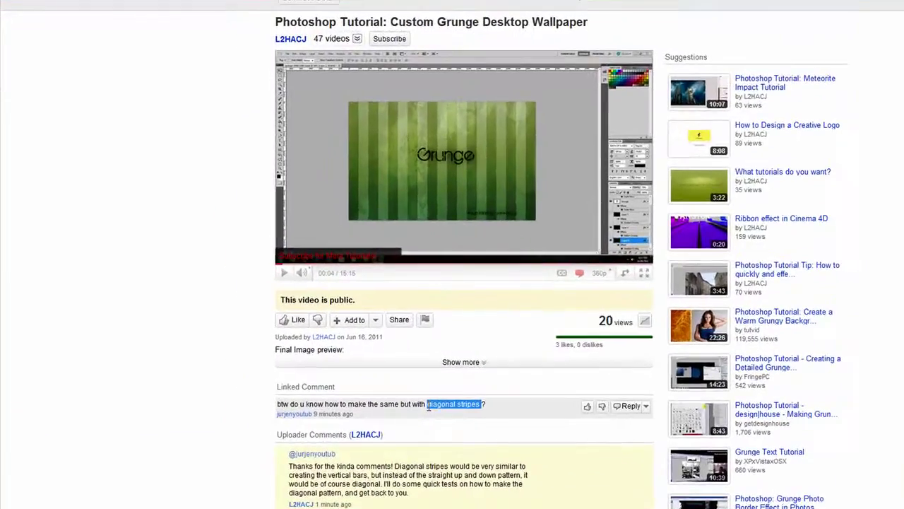
drag(428, 406, 494, 452)
click(359, 234)
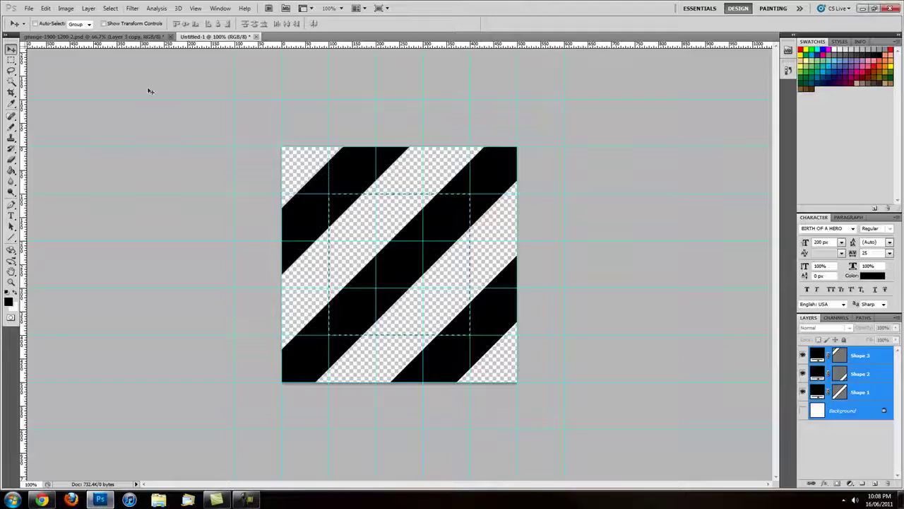
In the green Grunge wallpaper, compare the vertical-stripe and sunburst layers against Layer 3's diagonal stripes.
click(95, 36)
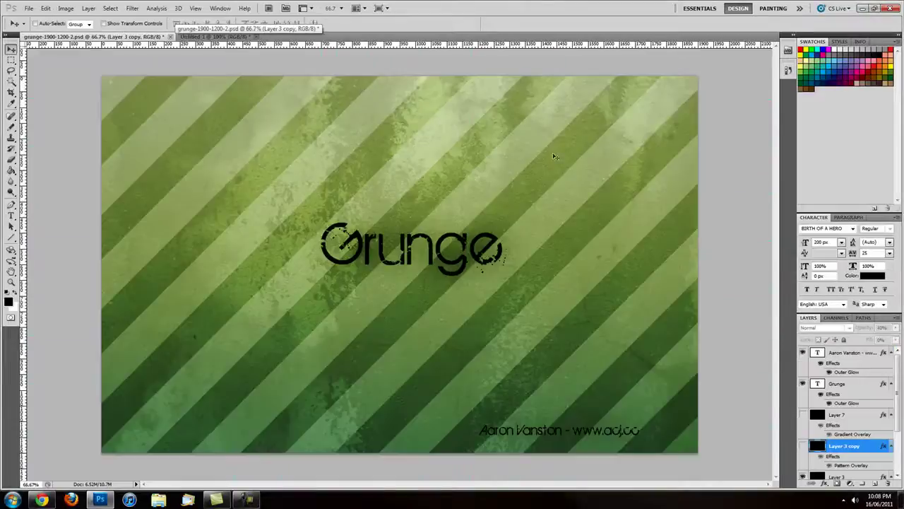
scroll(811, 421, down, 2)
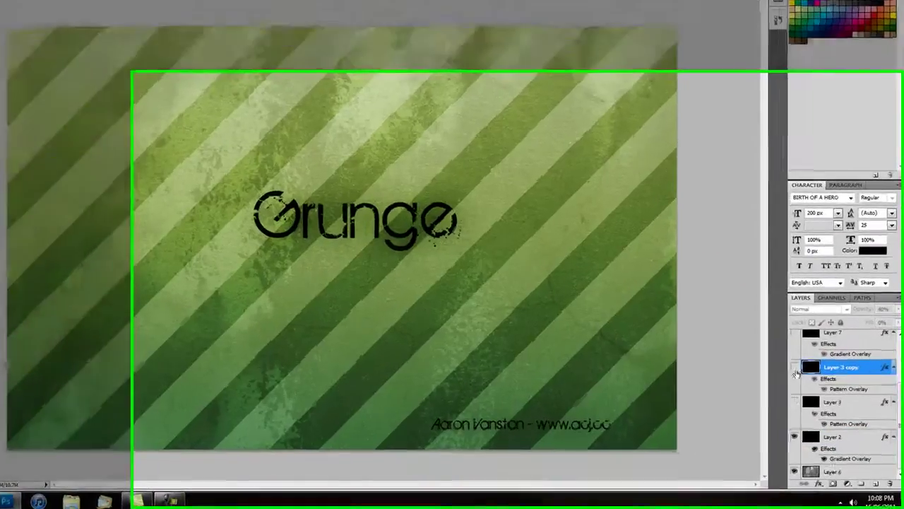
click(802, 410)
click(803, 380)
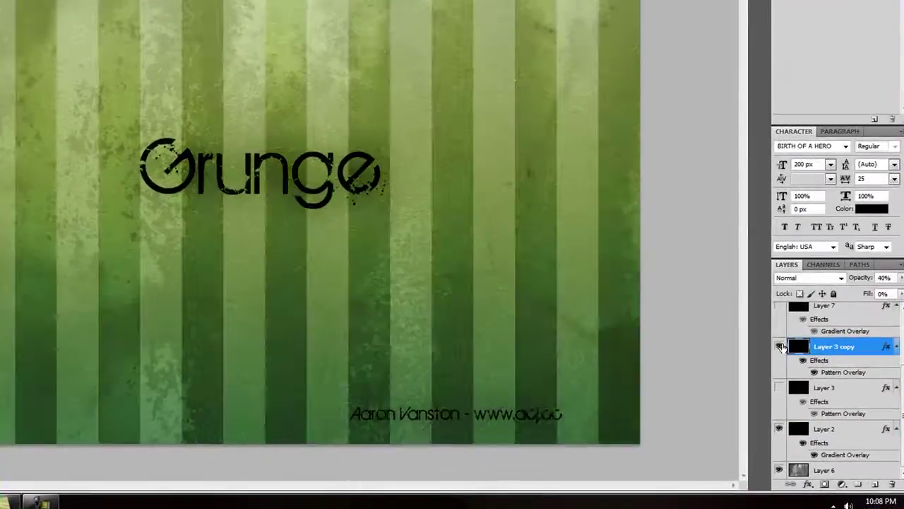
scroll(779, 346, up, 1)
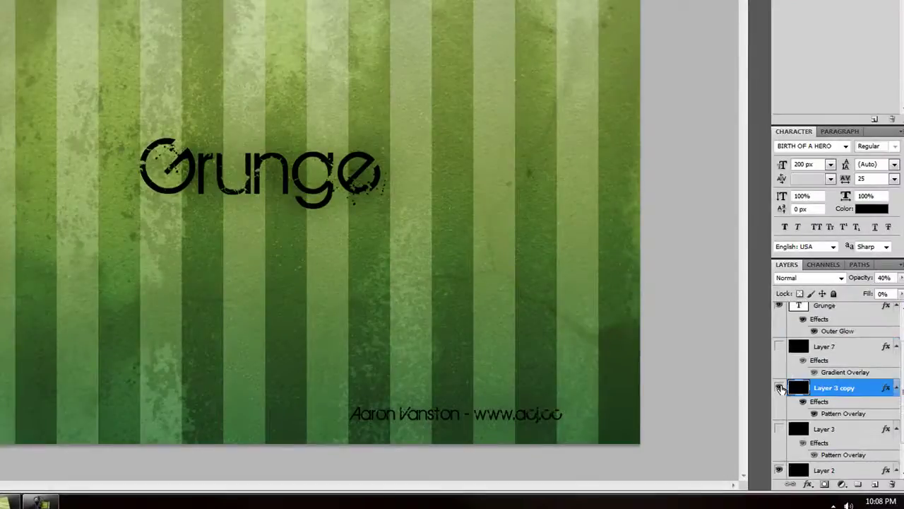
click(778, 387)
click(779, 347)
click(780, 347)
Show Layer 3's diagonal stripes and keep the vertical stripes hidden.
click(779, 429)
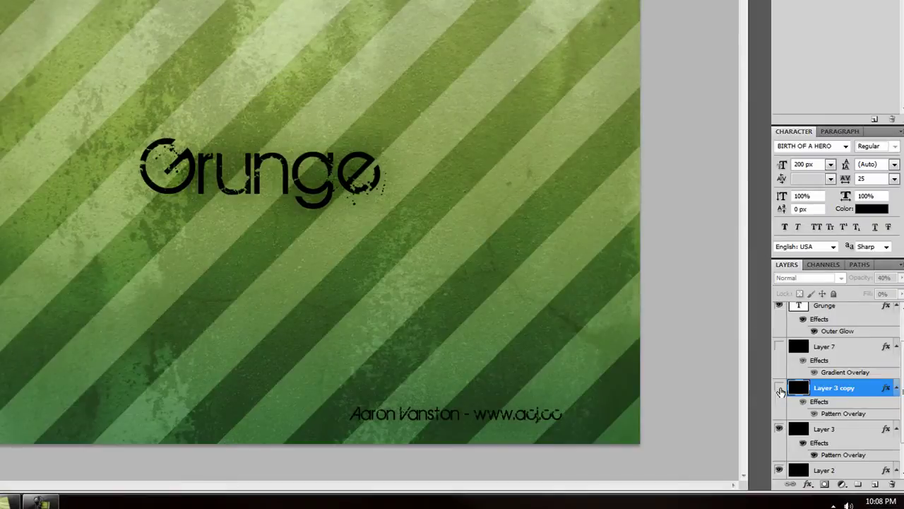
click(779, 387)
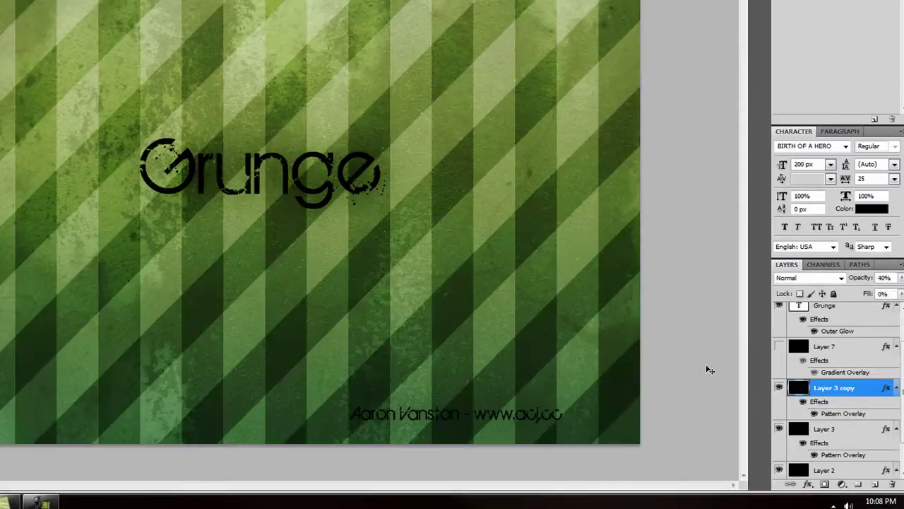
click(778, 387)
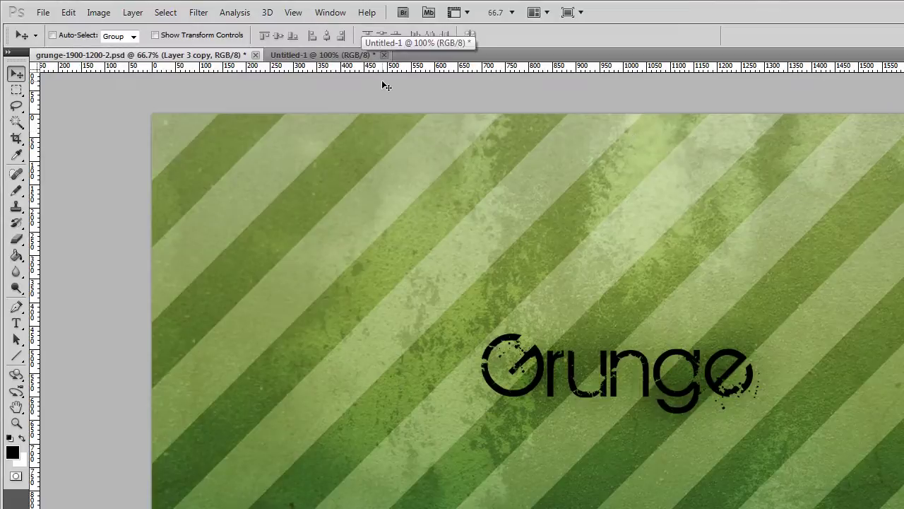
click(351, 57)
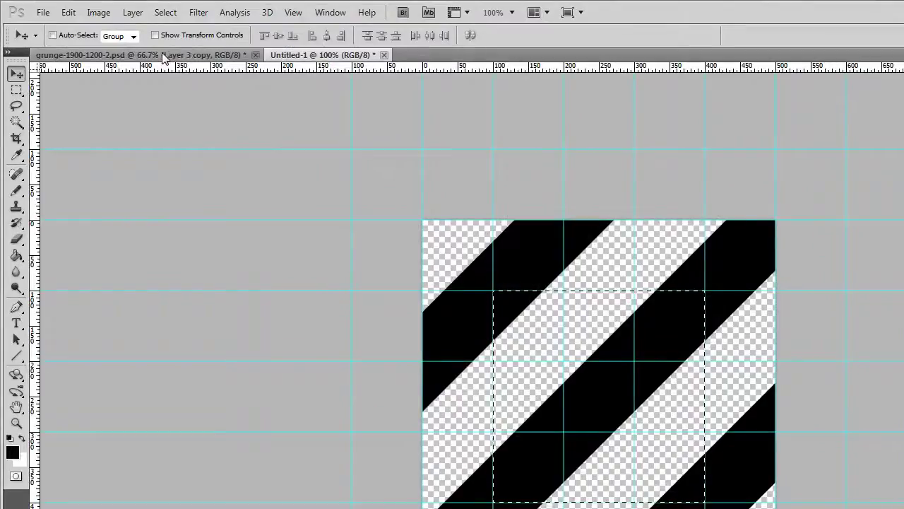
click(152, 56)
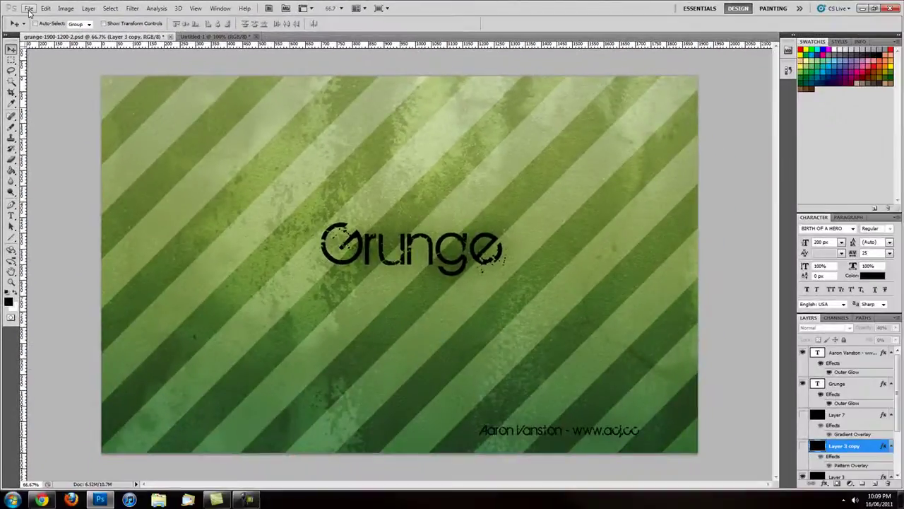
Create a new 500 × 500 px document, Untitled-2.
click(28, 8)
click(39, 18)
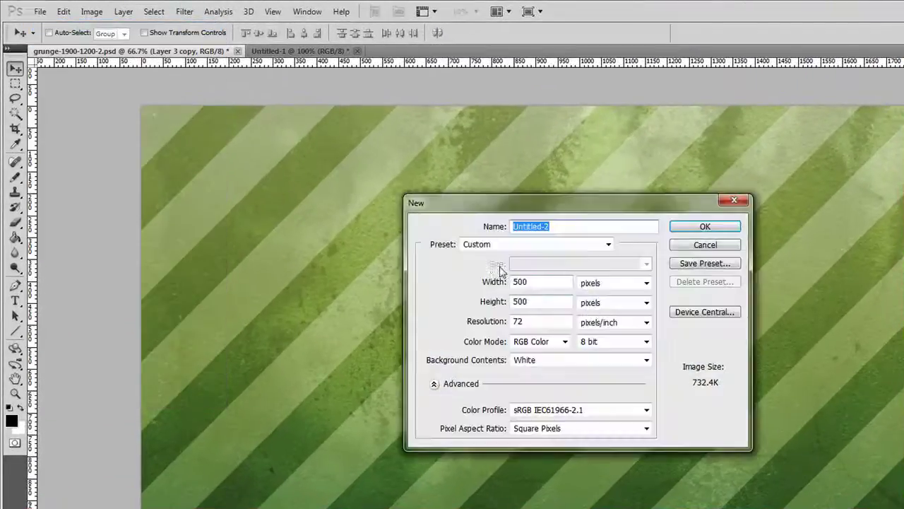
double_click(535, 280)
double_click(546, 303)
click(689, 225)
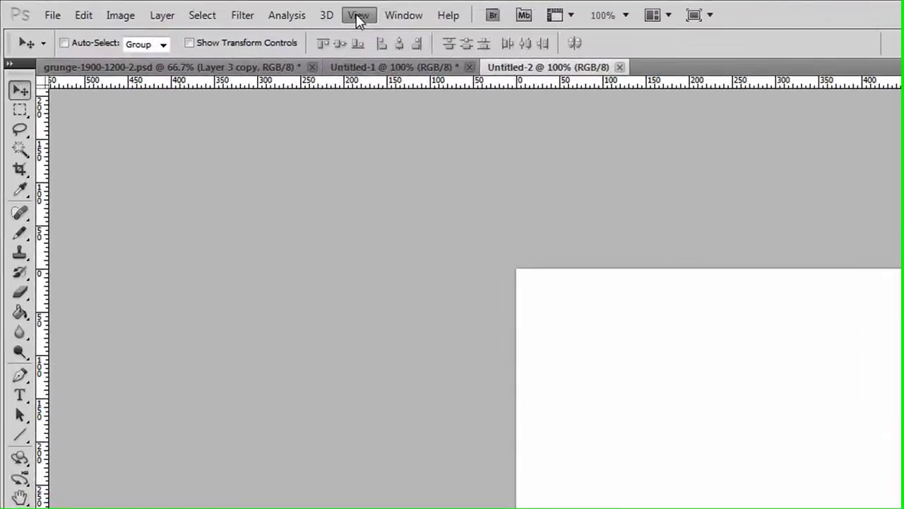
Check the View snap settings, glance at the Untitled-1 stripe tile, and try dragging a guide.
click(305, 12)
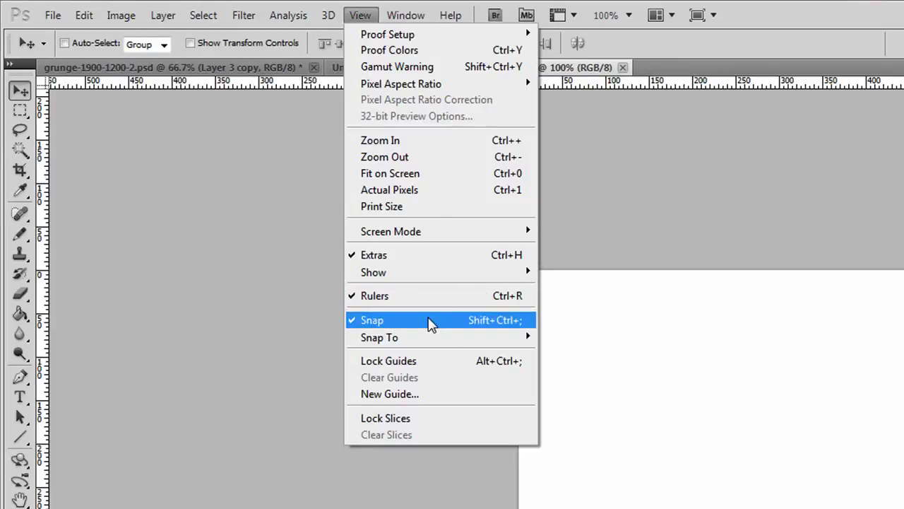
click(182, 292)
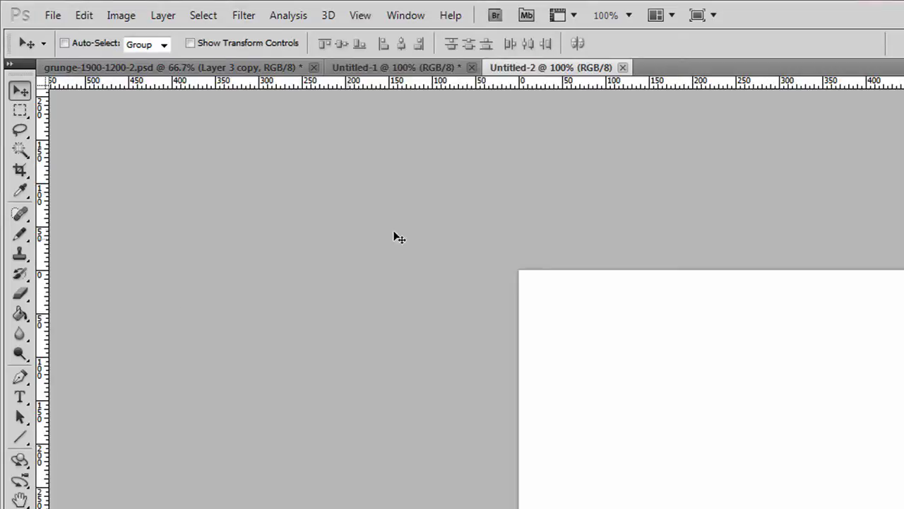
click(414, 67)
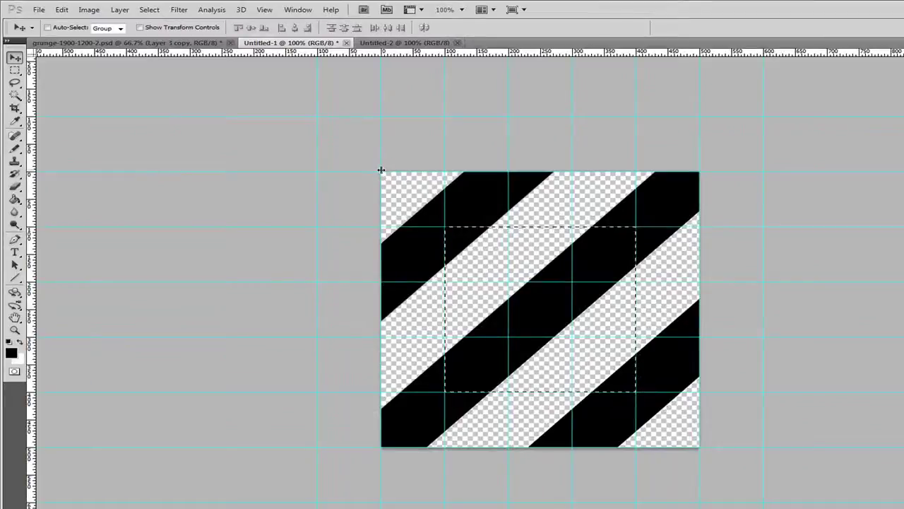
click(392, 45)
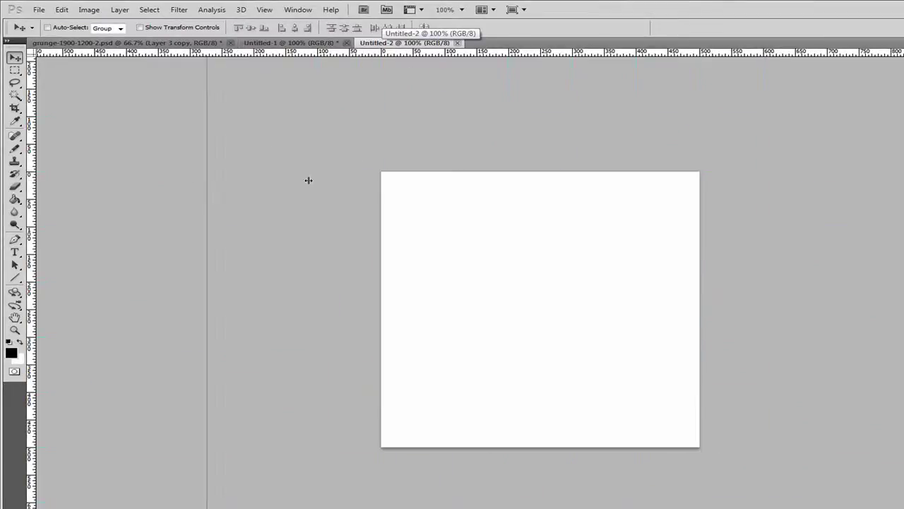
drag(369, 186, 2, 148)
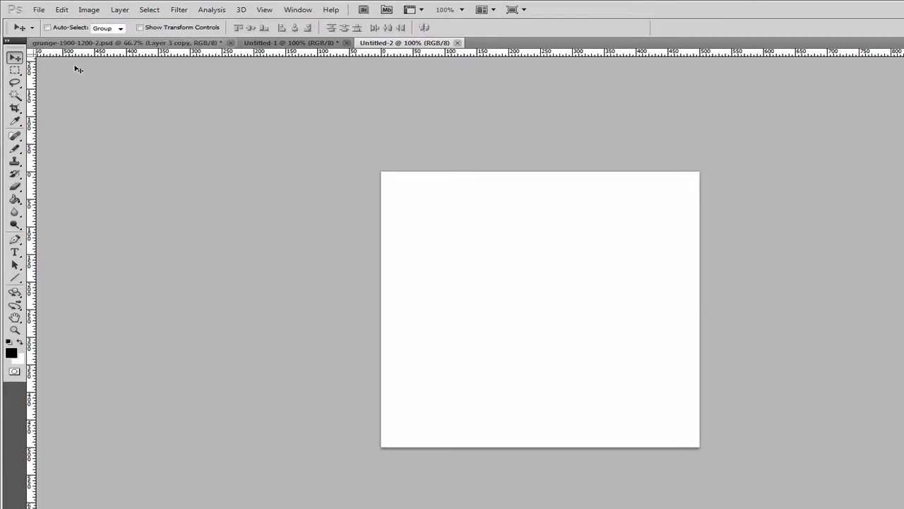
Add vertical guides at 100 px and 200 px with New Guide.
click(298, 9)
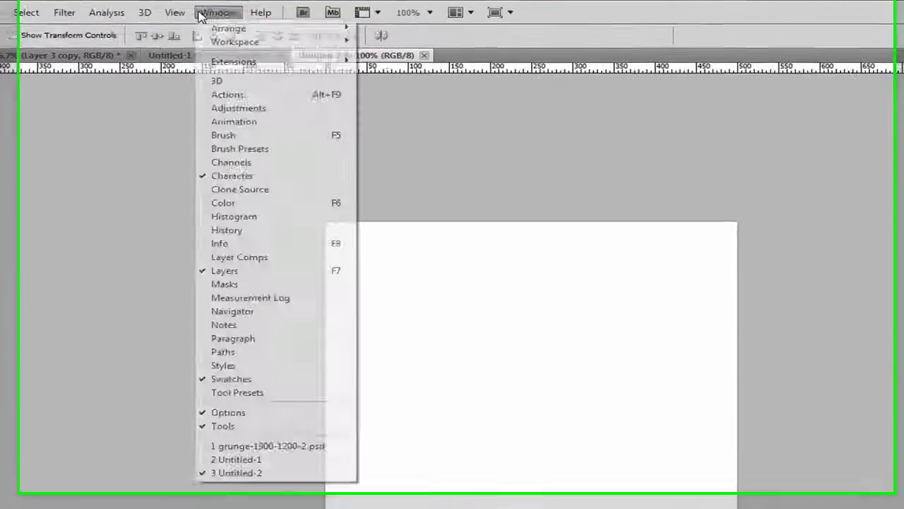
mouse_move(270, 9)
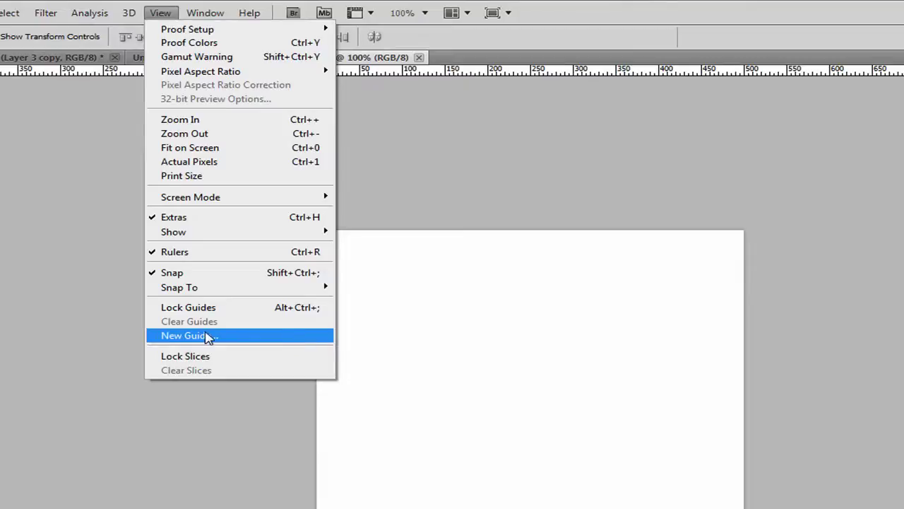
click(166, 340)
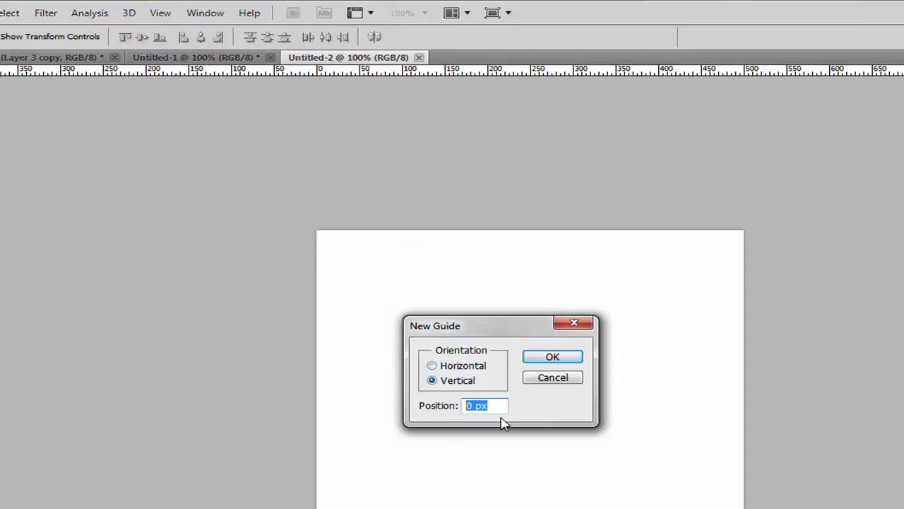
text(100)
key(Return)
click(161, 12)
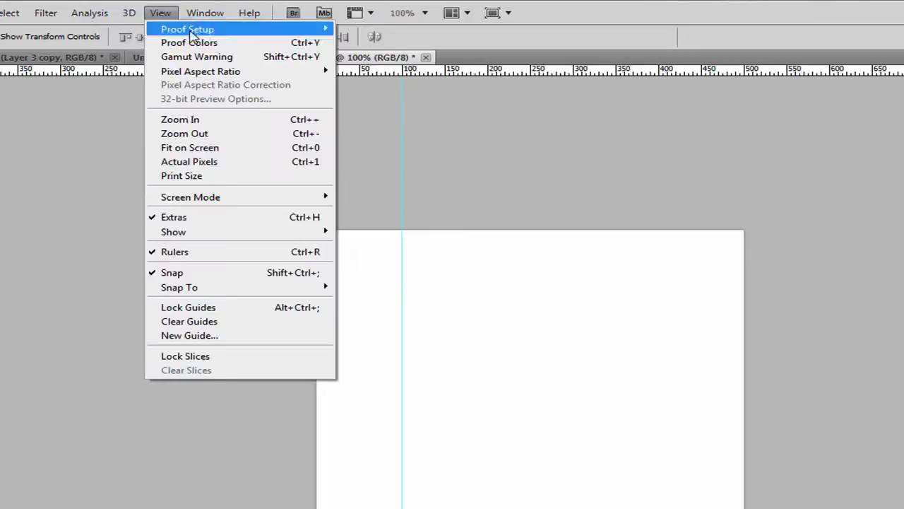
mouse_move(198, 6)
mouse_move(161, 13)
click(231, 332)
text(200)
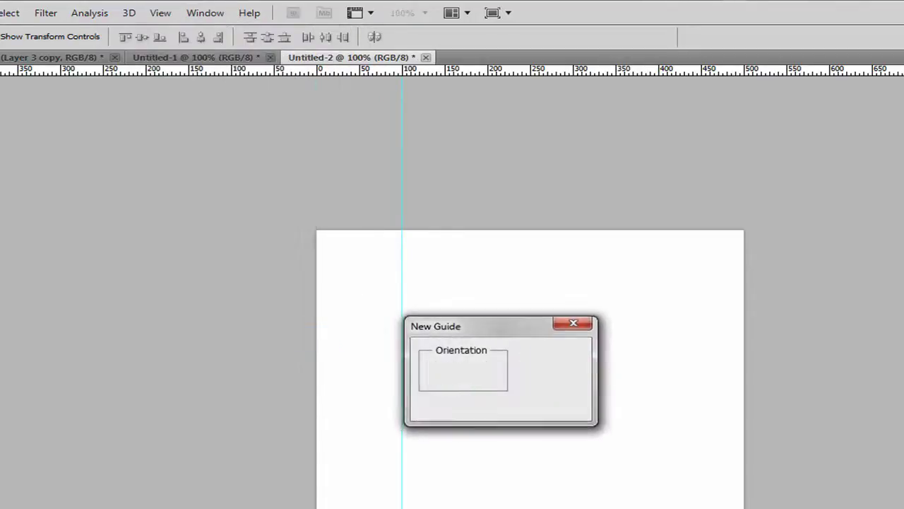
key(Return)
Add vertical guides at 300 px and 400 px.
click(160, 12)
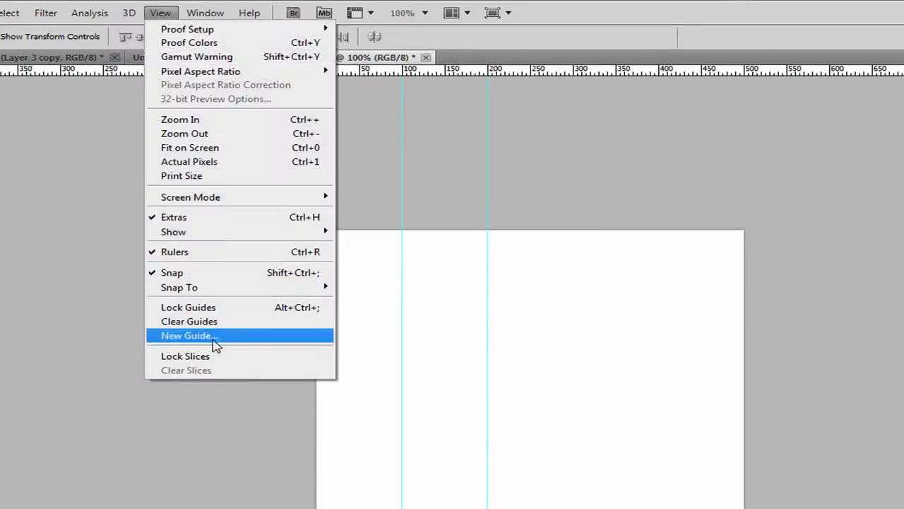
click(212, 336)
text(300)
key(Return)
click(157, 13)
click(216, 336)
text(400)
key(Return)
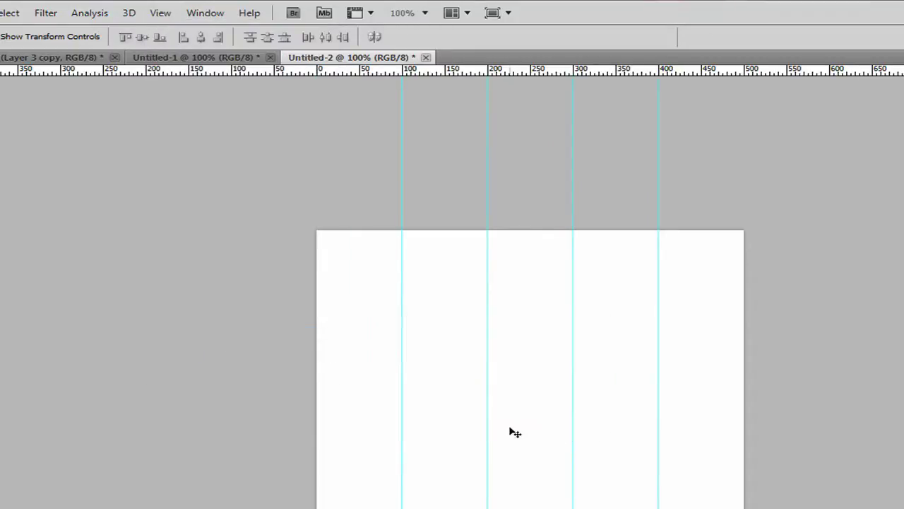
Add vertical guides at 0 px and 500 px.
click(161, 14)
click(218, 338)
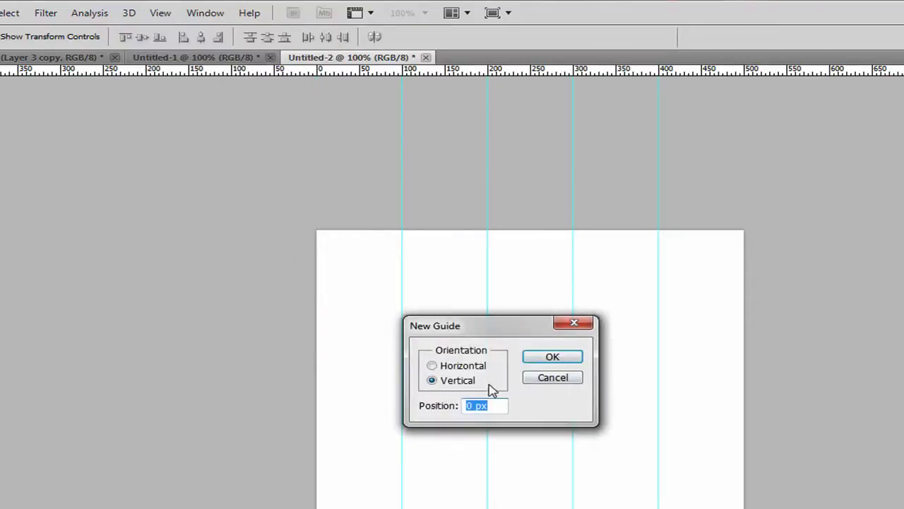
click(565, 356)
click(205, 13)
mouse_move(243, 13)
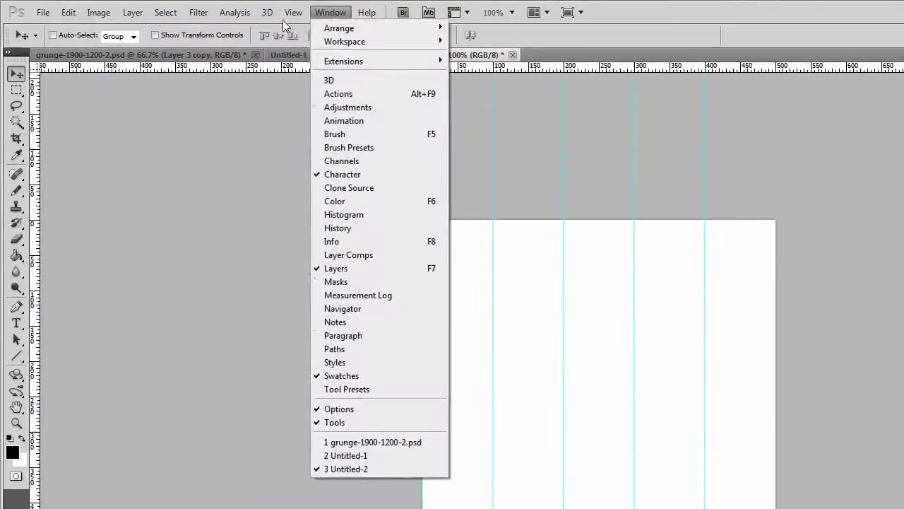
click(261, 325)
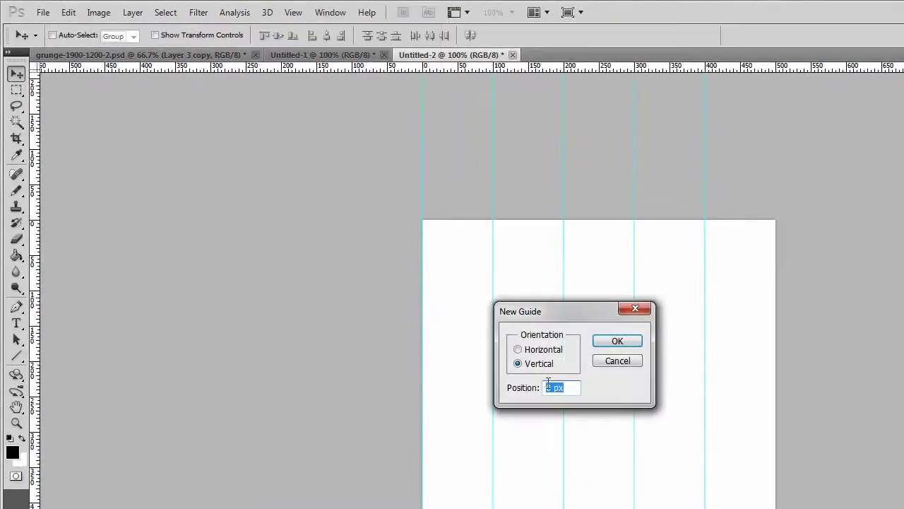
text(500)
key(Return)
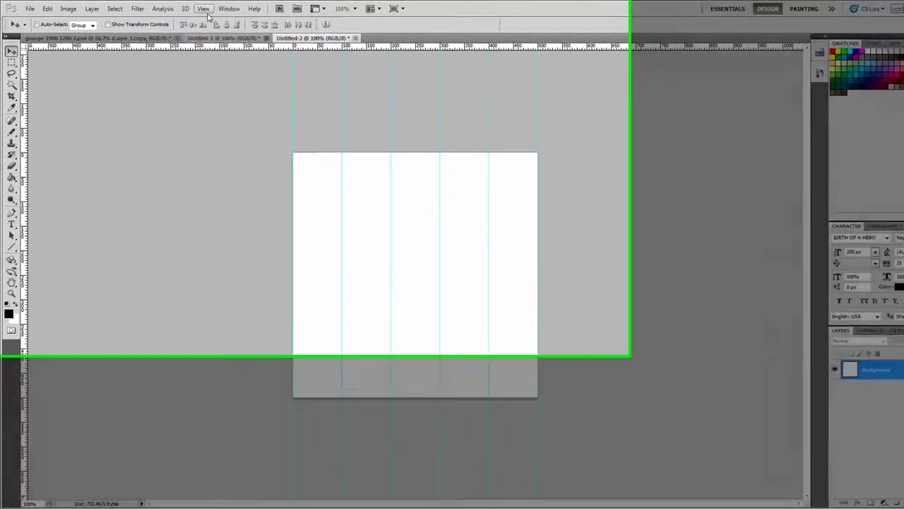
Add horizontal guides at 0 px and 100 px.
click(220, 8)
mouse_move(196, 8)
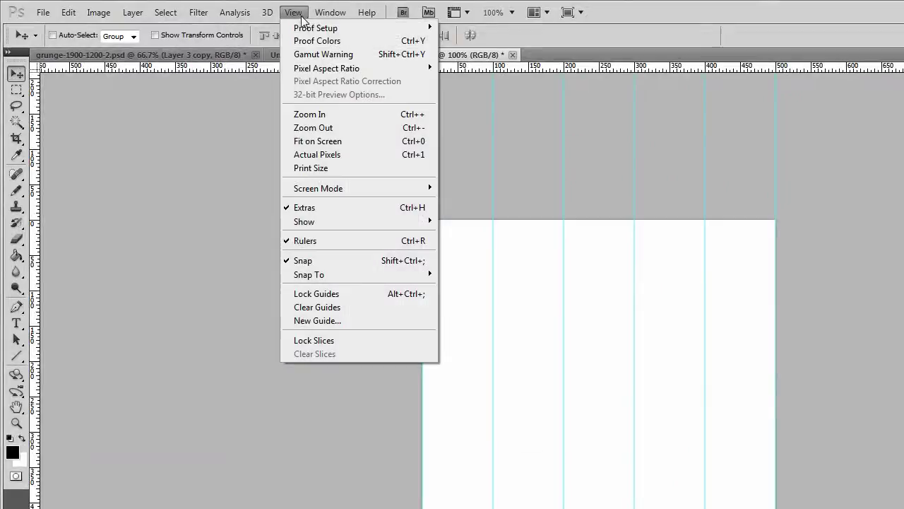
click(346, 325)
click(518, 349)
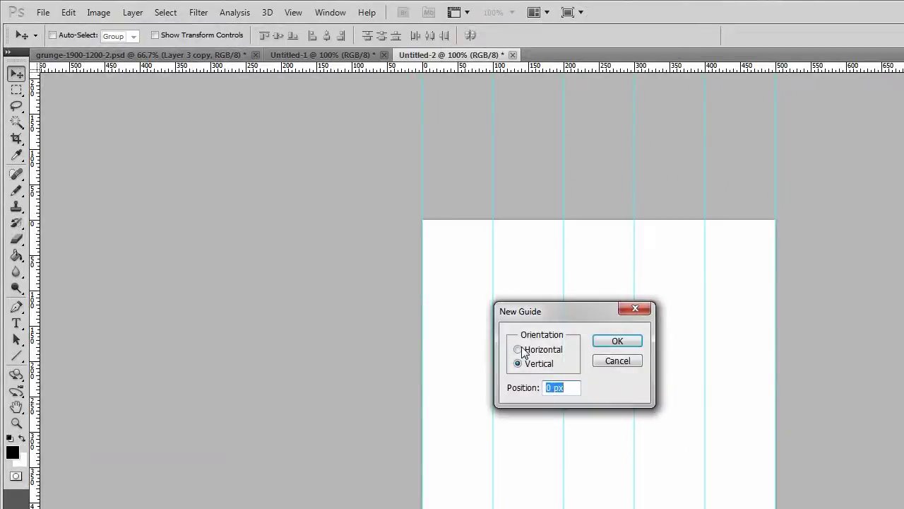
click(621, 340)
click(293, 12)
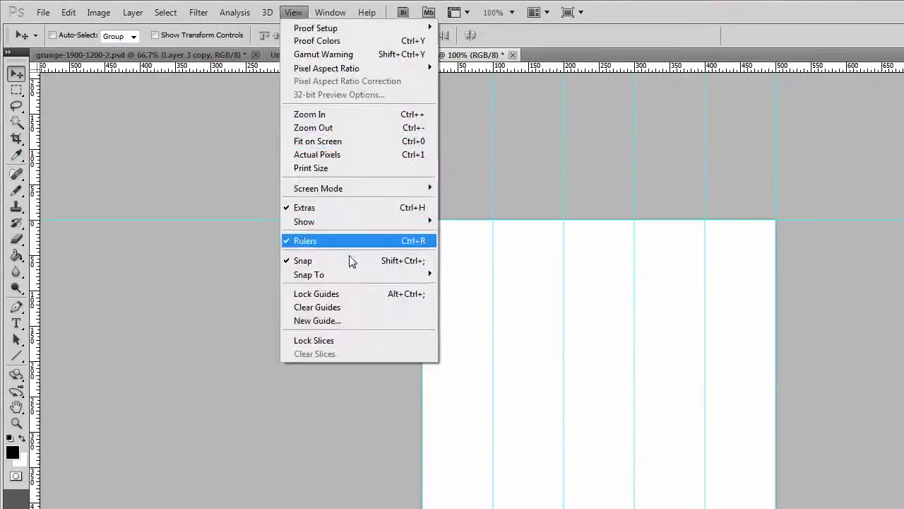
click(311, 319)
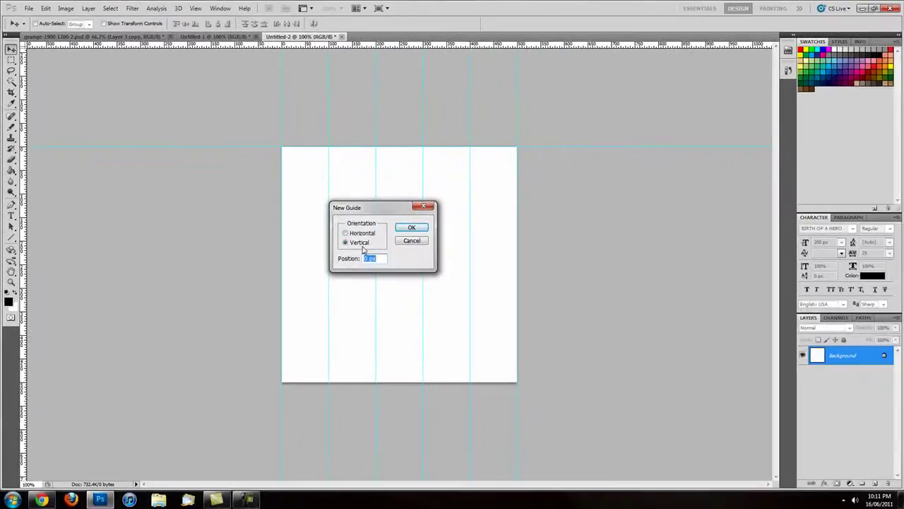
click(345, 233)
text(100)
key(Return)
Add the next horizontal guides, starting at 200 px.
click(195, 8)
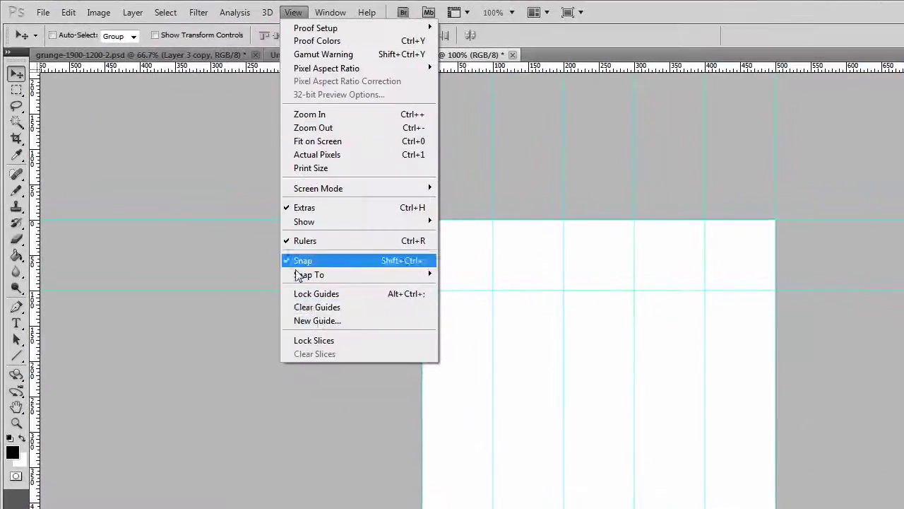
click(318, 321)
click(522, 363)
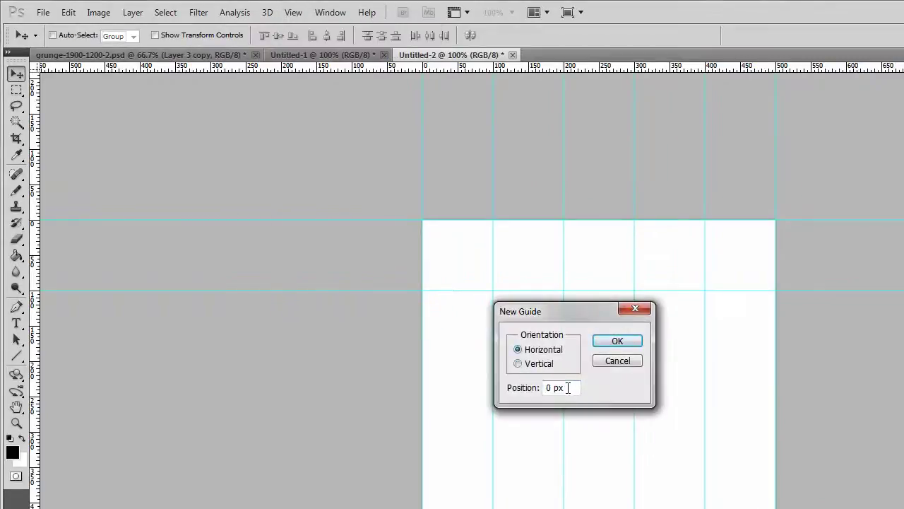
drag(564, 387, 498, 396)
text(200)
key(Return)
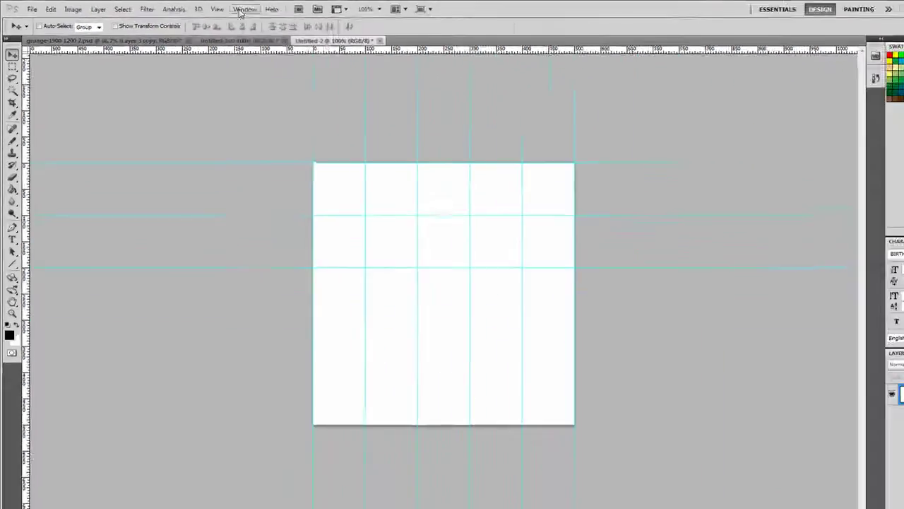
click(217, 9)
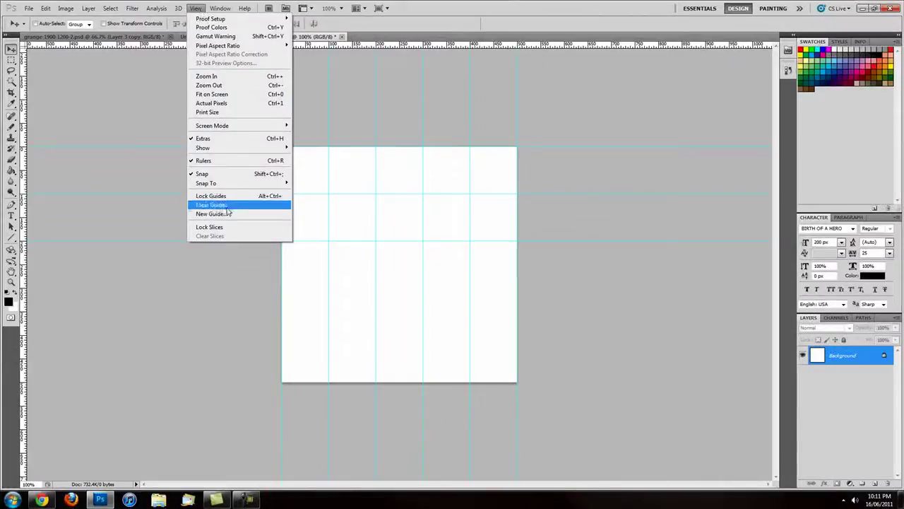
click(260, 238)
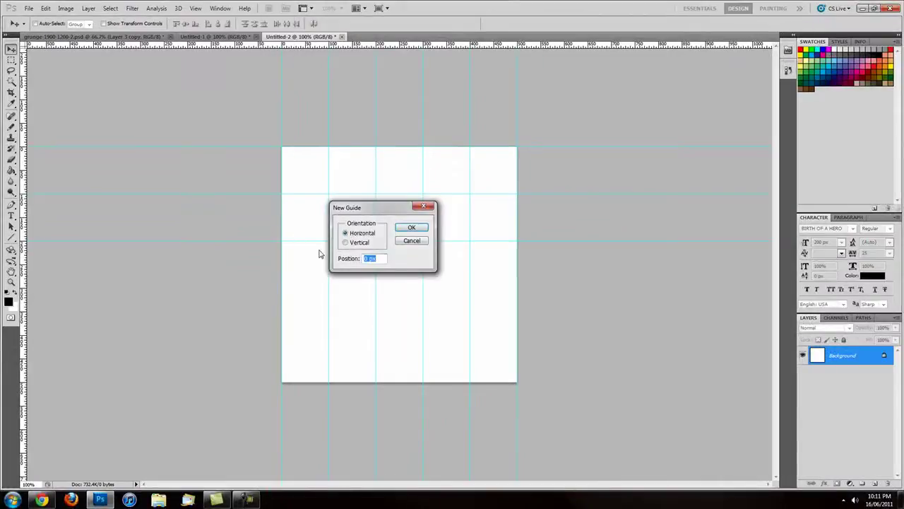
text(200)
key(Return)
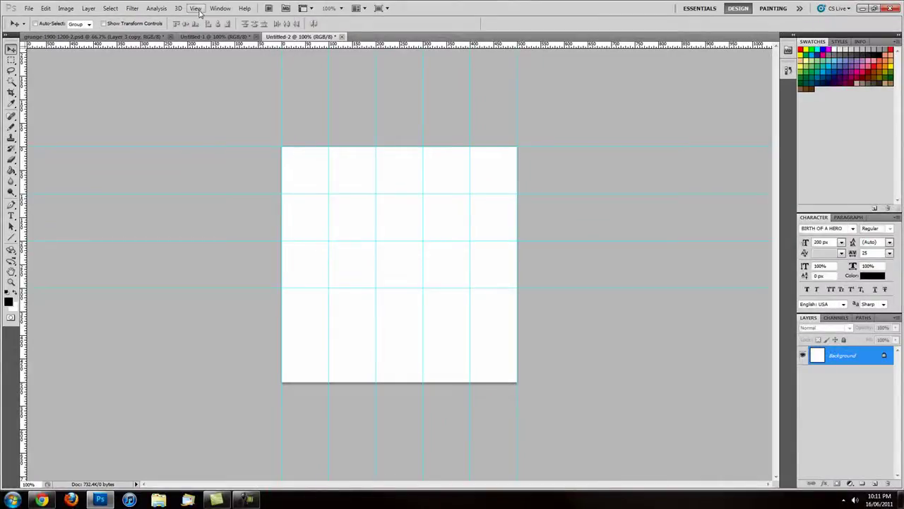
Add the remaining horizontal guides down to the canvas bottom at 500 px.
click(197, 8)
click(228, 215)
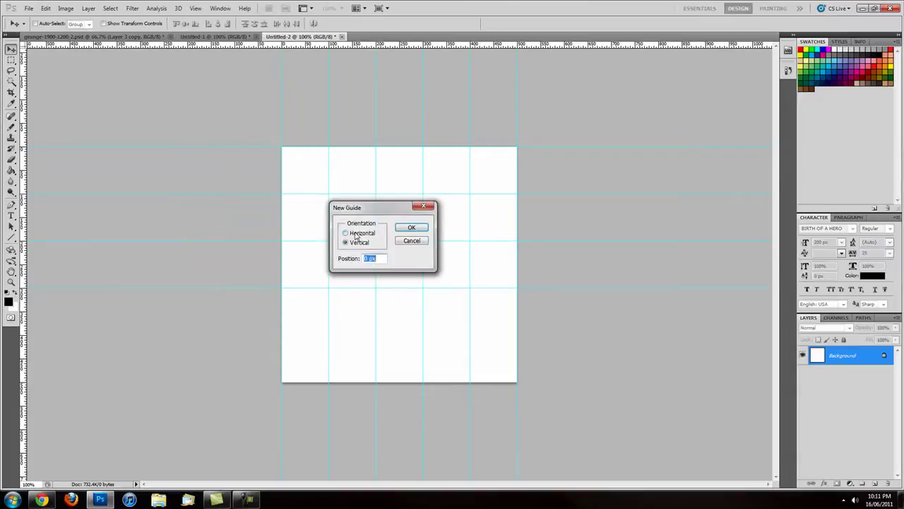
click(355, 234)
text(267)
key(Return)
click(196, 8)
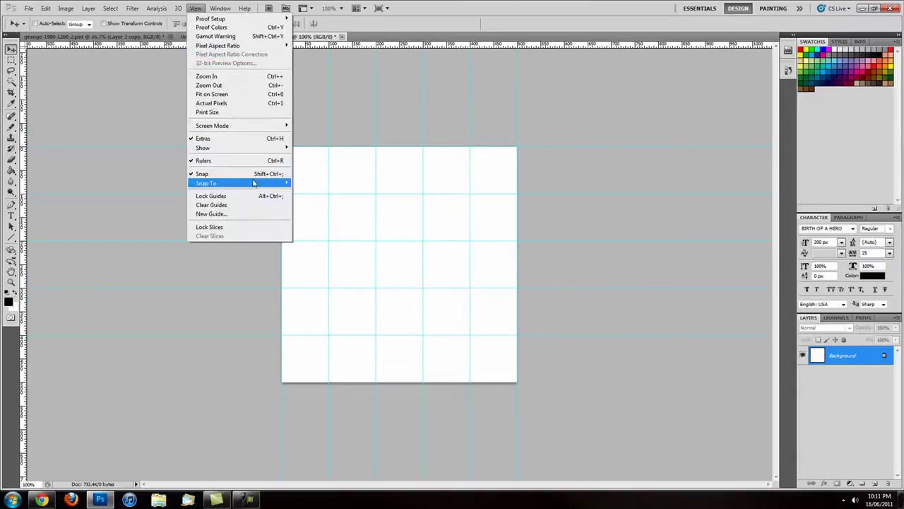
click(236, 214)
click(352, 233)
text(333)
key(Return)
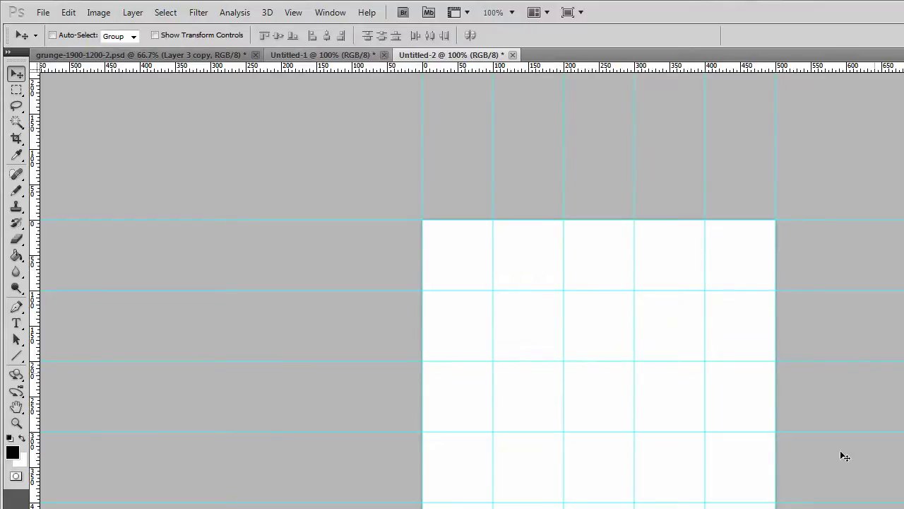
Add vertical guides at -100 px and 600 px outside the canvas.
click(330, 12)
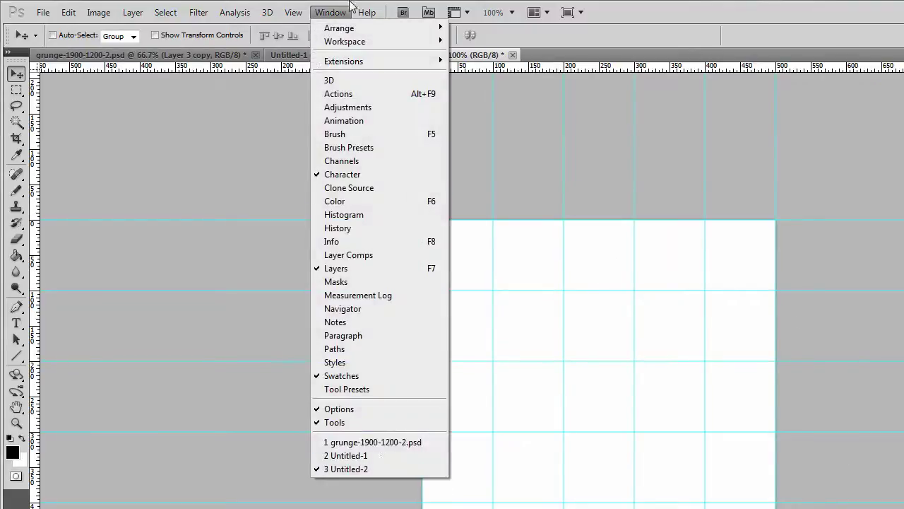
click(293, 12)
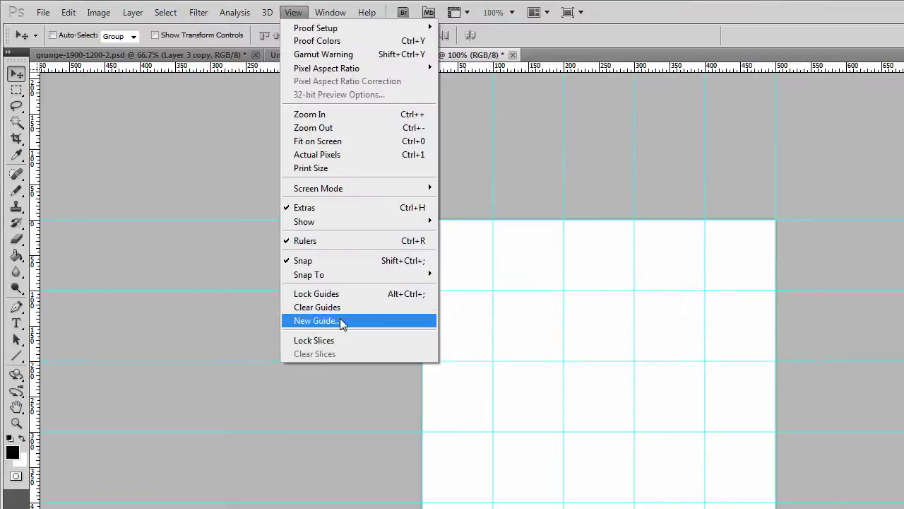
click(340, 320)
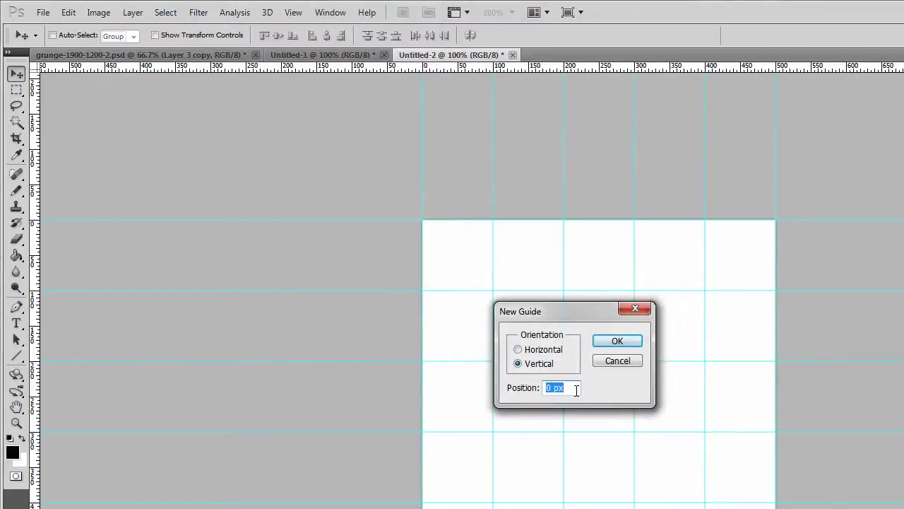
text(-100)
key(Return)
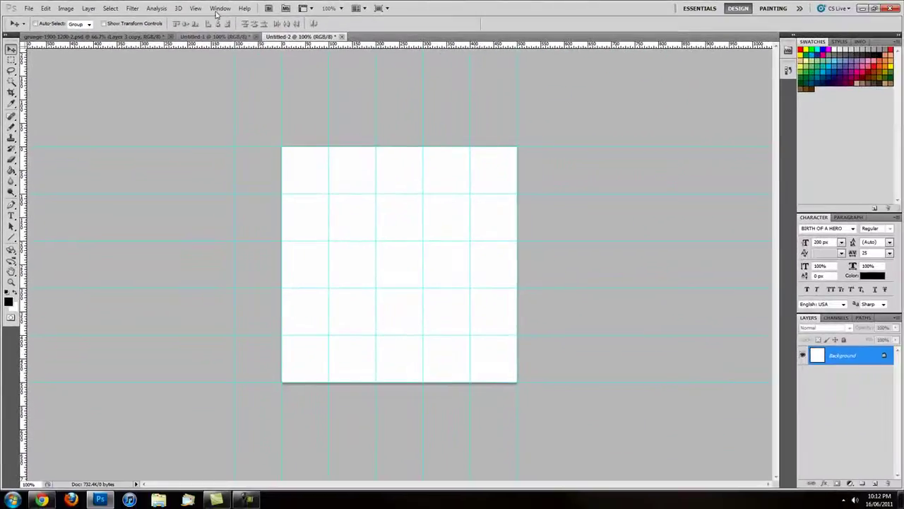
click(217, 8)
mouse_move(198, 12)
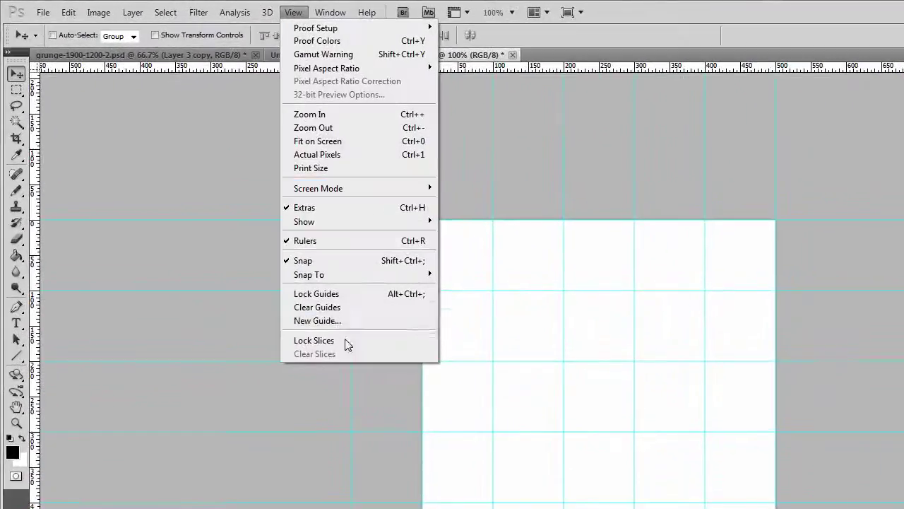
click(294, 280)
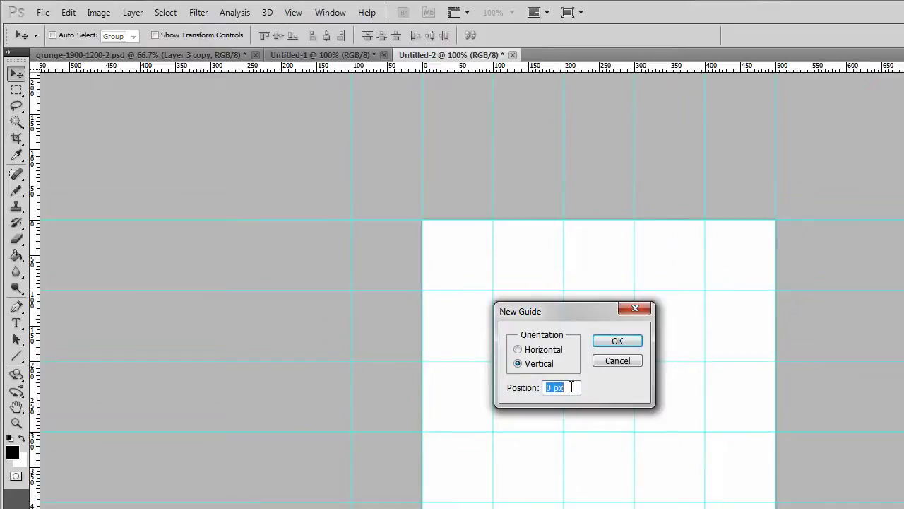
text(600)
key(Return)
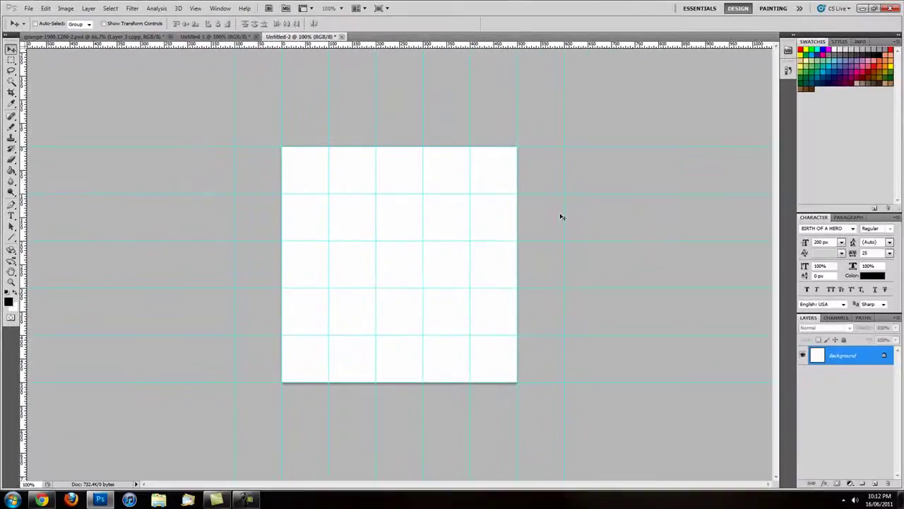
Add horizontal guides at -100 px and 600 px above and below the canvas.
click(220, 7)
mouse_move(195, 8)
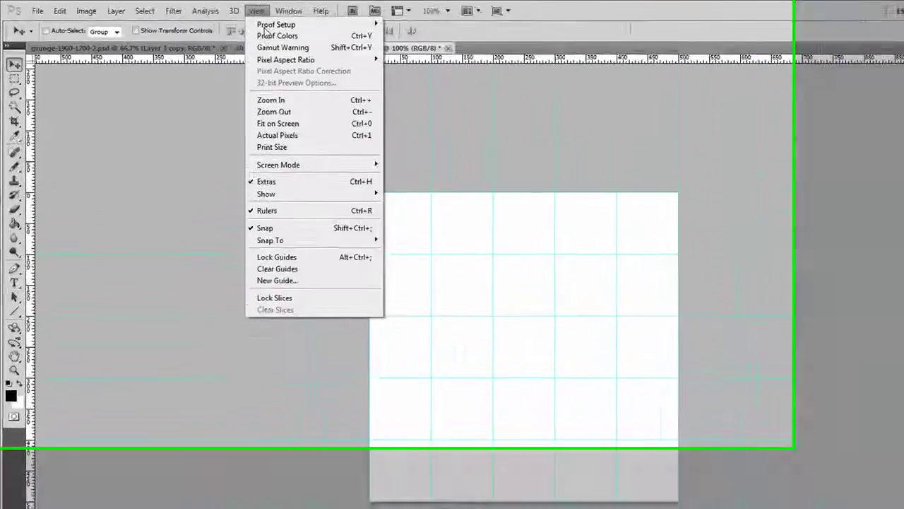
click(347, 322)
click(518, 349)
drag(571, 388, 475, 387)
text(-100)
key(Return)
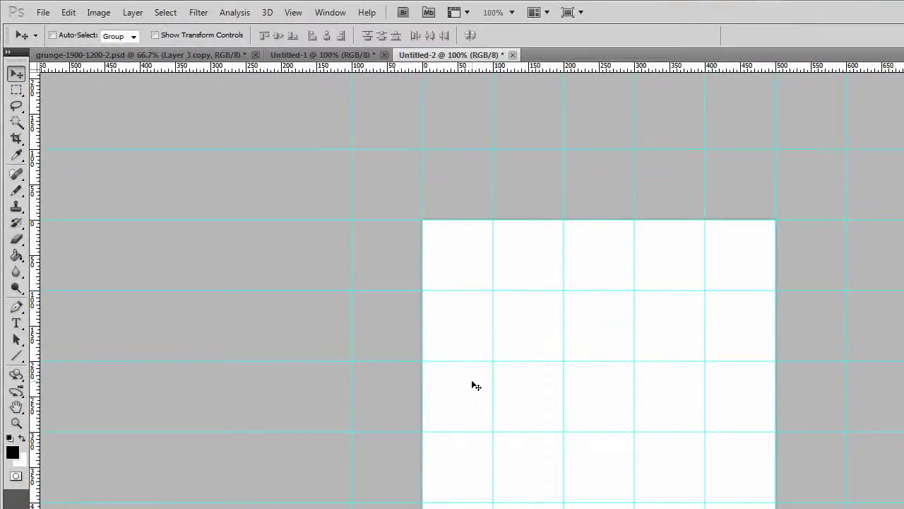
click(293, 12)
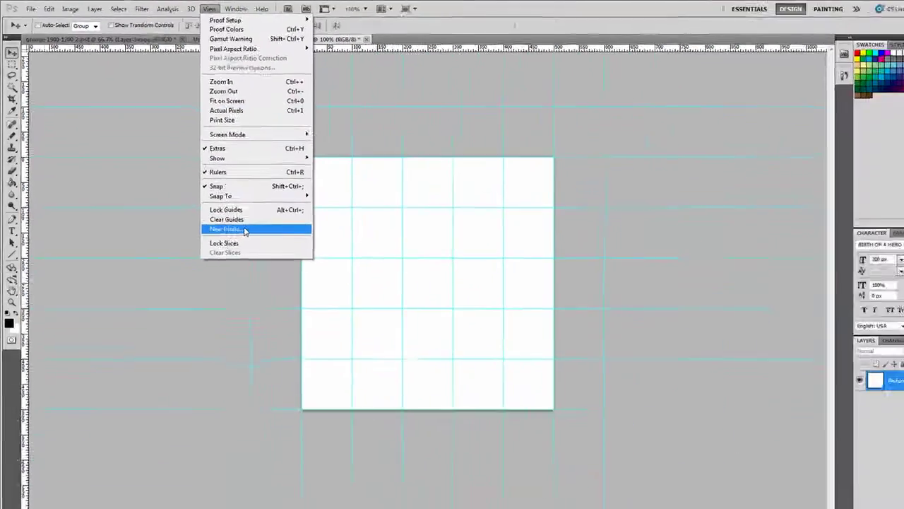
click(332, 306)
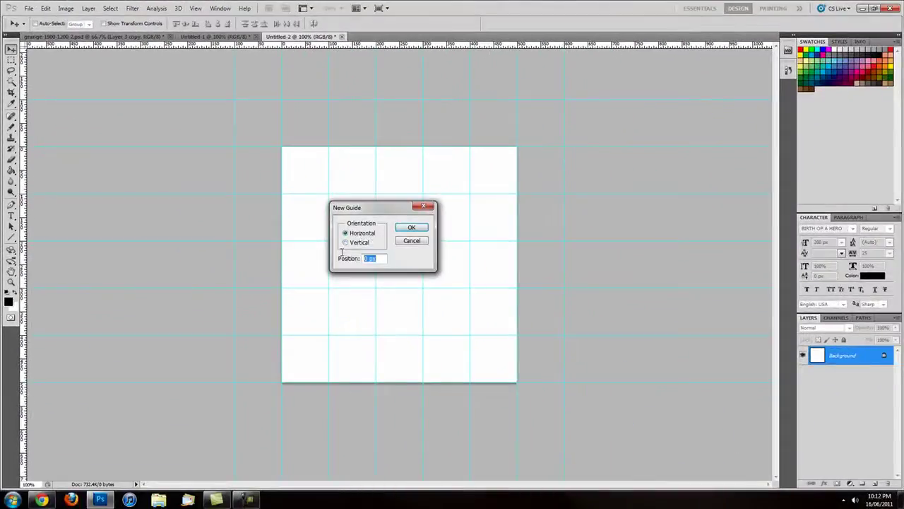
text(6)
key(Return)
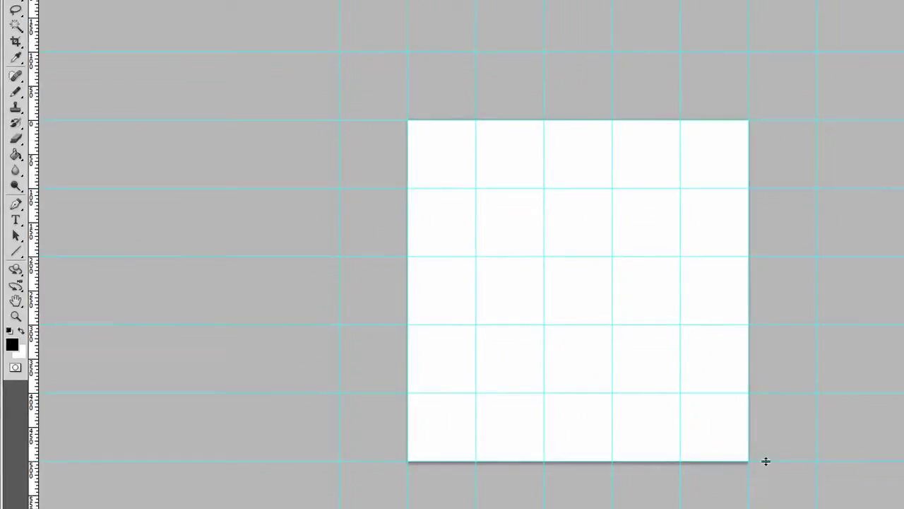
Unlock the Background as Layer 0, then hide Layer 0 to reveal the transparent canvas.
click(13, 173)
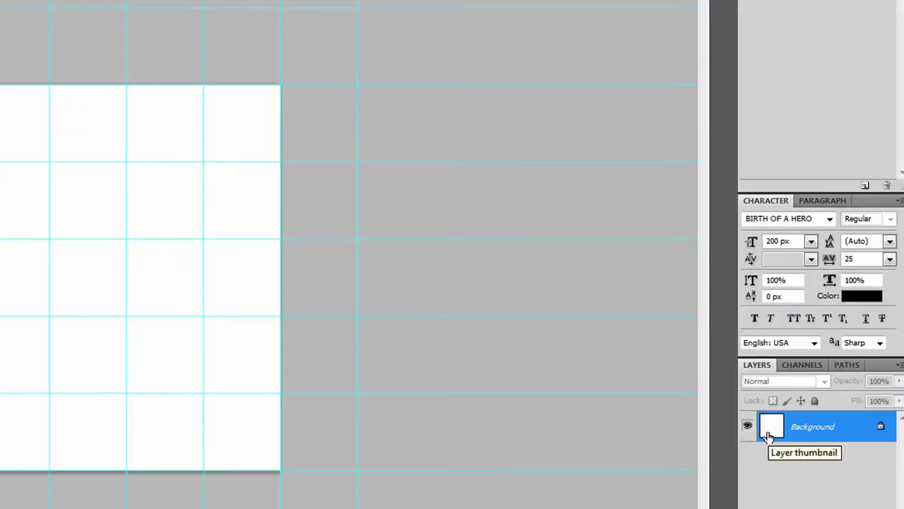
double_click(827, 437)
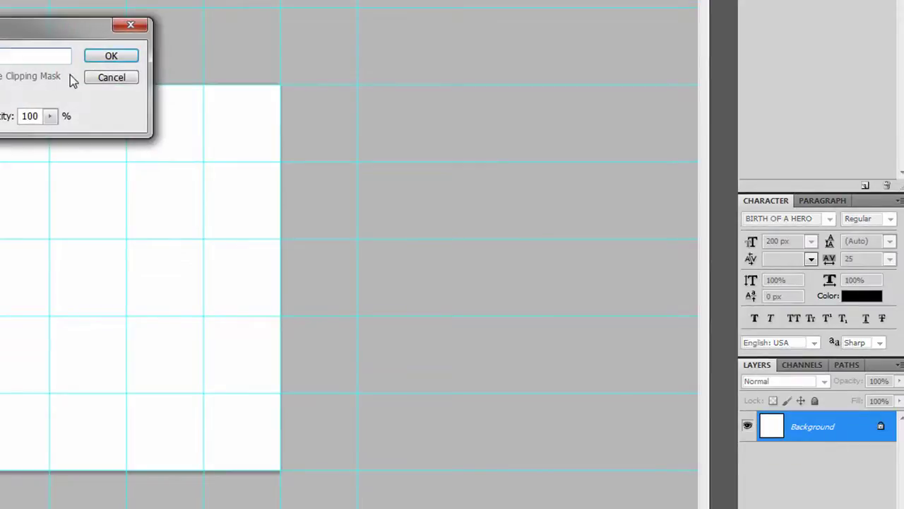
click(123, 57)
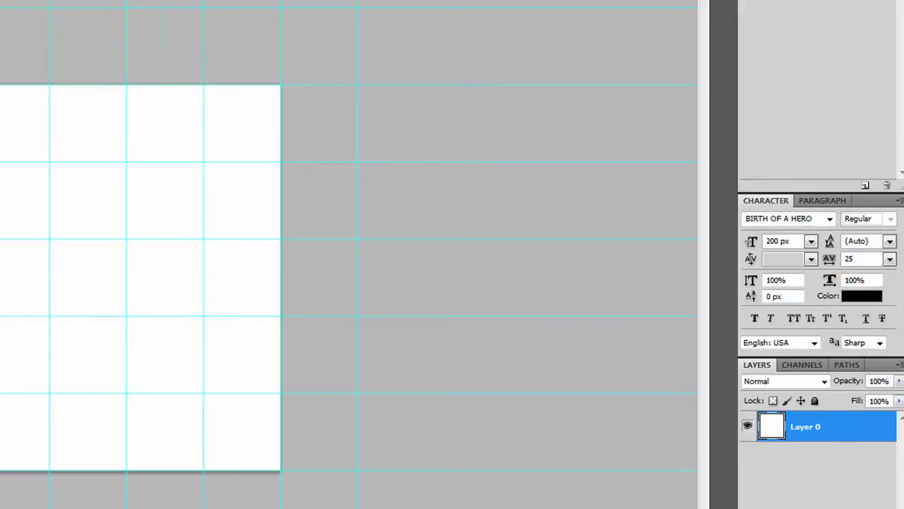
click(747, 427)
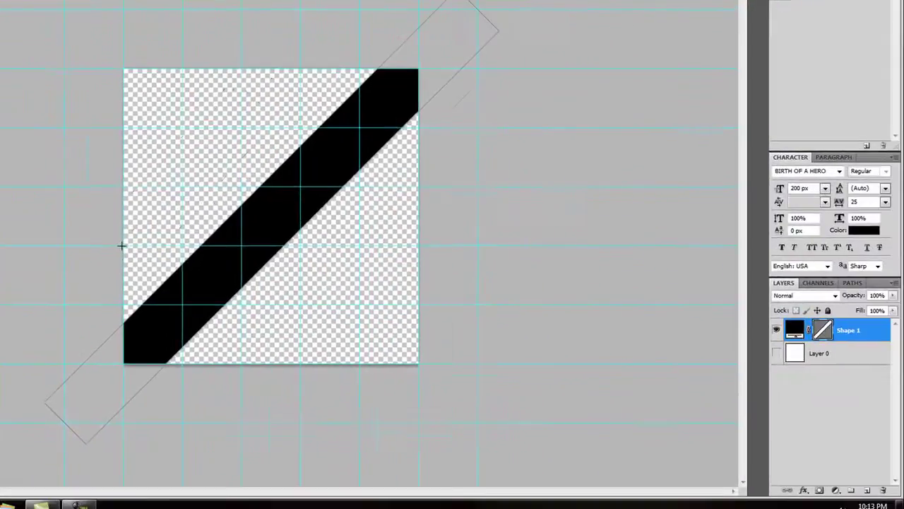
Drag a 100 px black line from the canvas's bottom-left corner to its top-right corner.
drag(261, 291, 429, 90)
drag(272, 71, 298, 67)
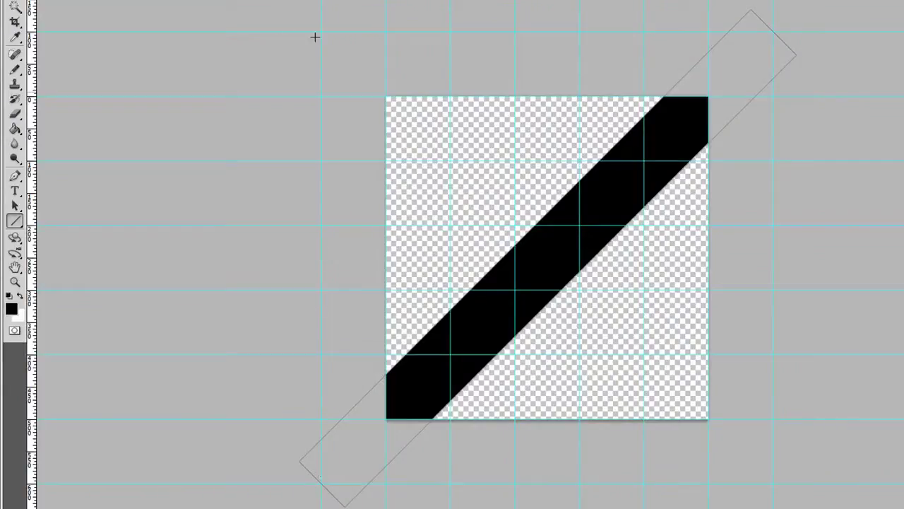
Draw more parallel 100 px diagonal stripes, undoing and redrawing the upper-left one.
drag(323, 229, 509, 32)
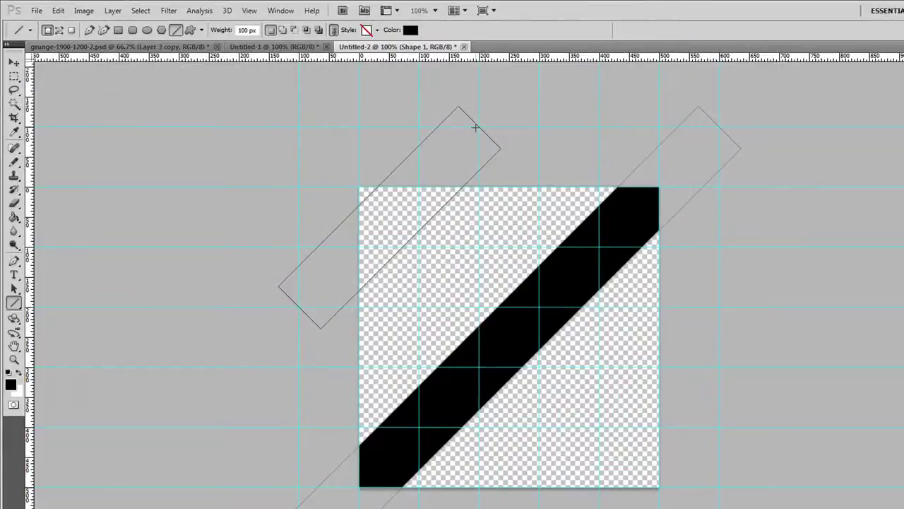
drag(475, 128, 530, 129)
key(ctrl+z)
drag(297, 366, 540, 127)
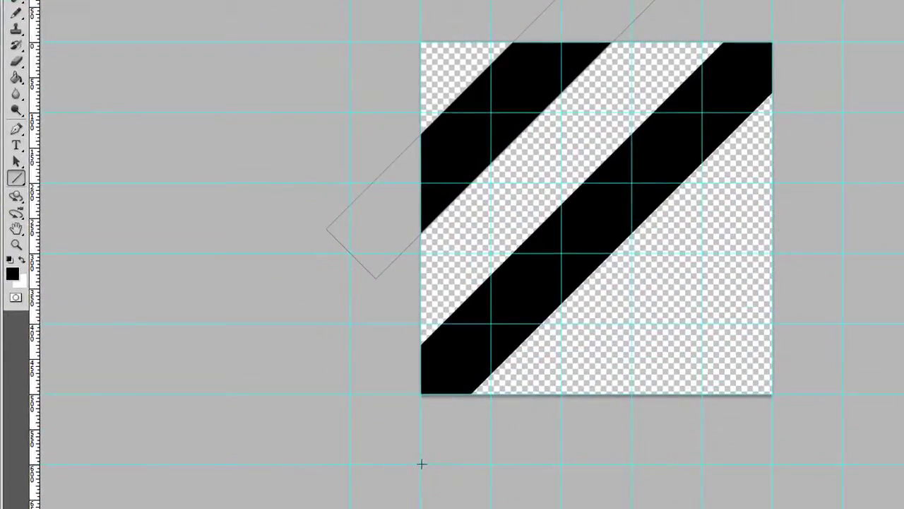
drag(564, 467, 838, 186)
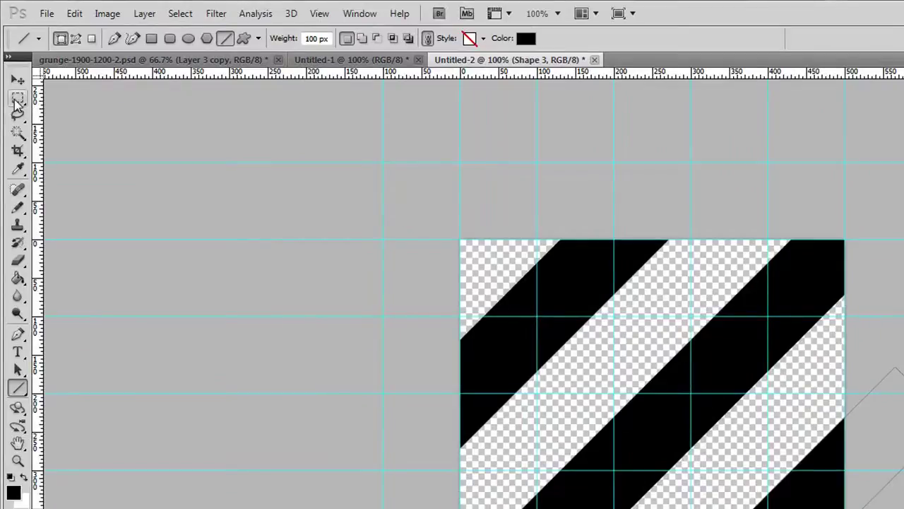
With the Rectangular Marquee, select the square between the inner guide intersections.
click(17, 100)
click(60, 96)
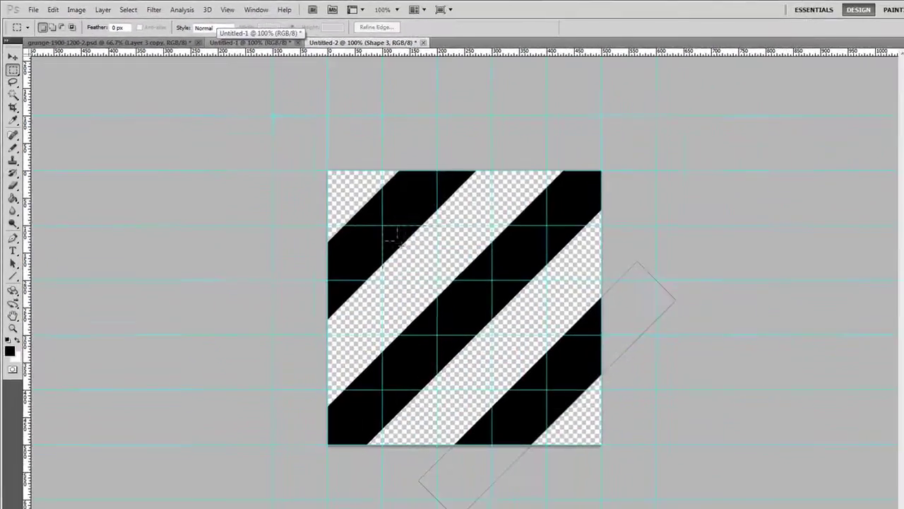
drag(385, 228, 548, 393)
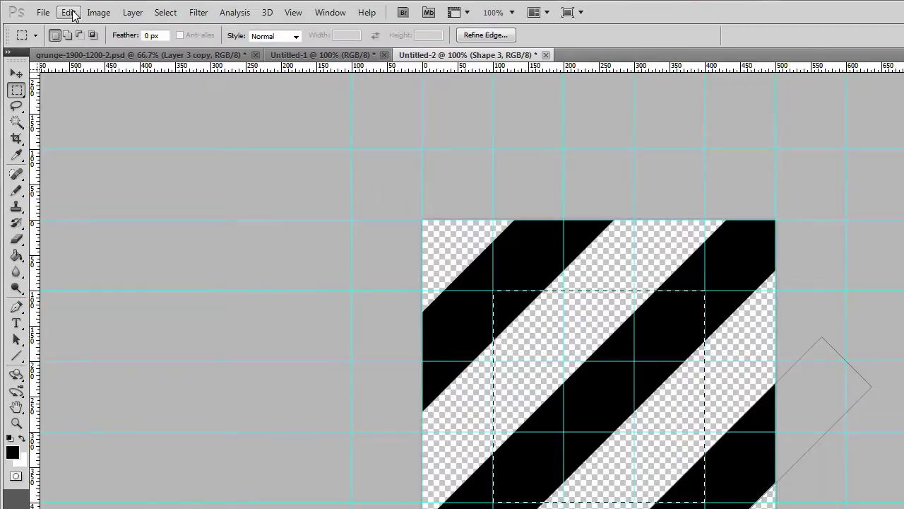
Select the Shape 1, Shape 2 and Shape 3 stripe layers together.
click(71, 14)
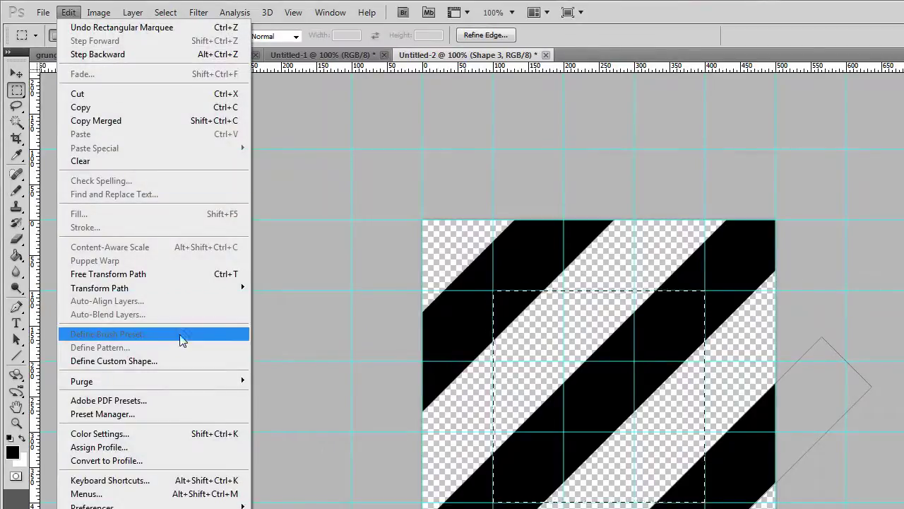
mouse_move(141, 289)
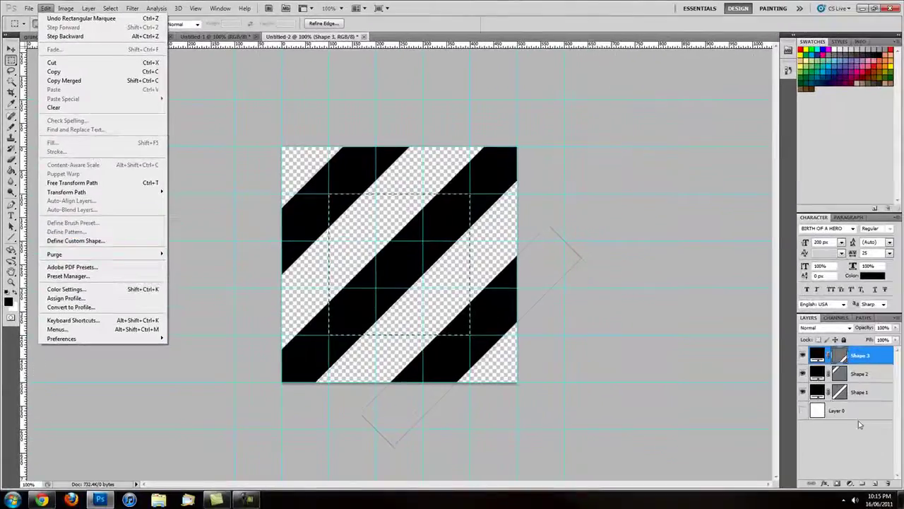
click(861, 392)
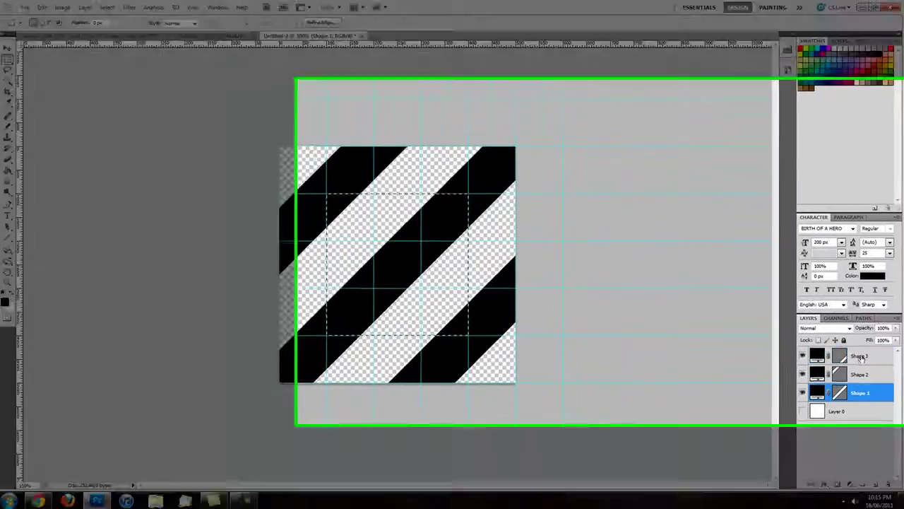
shift+click(861, 355)
click(869, 388)
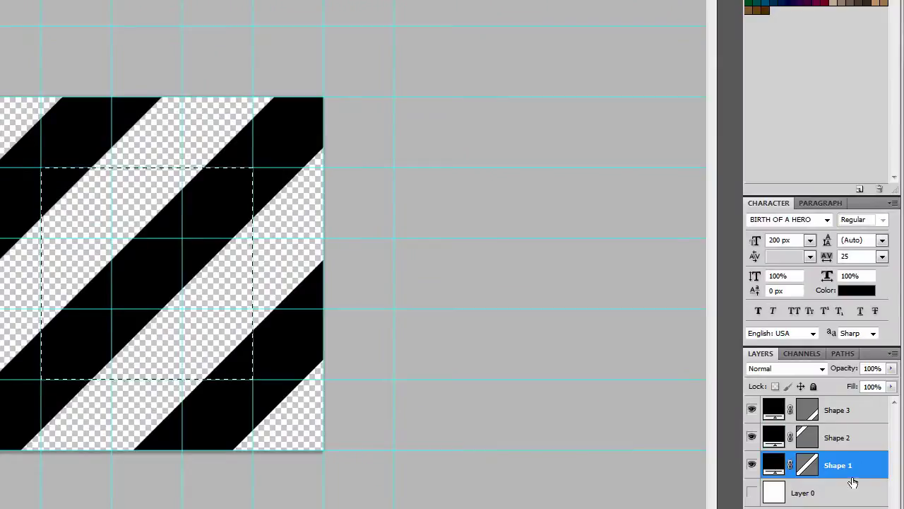
shift+click(844, 420)
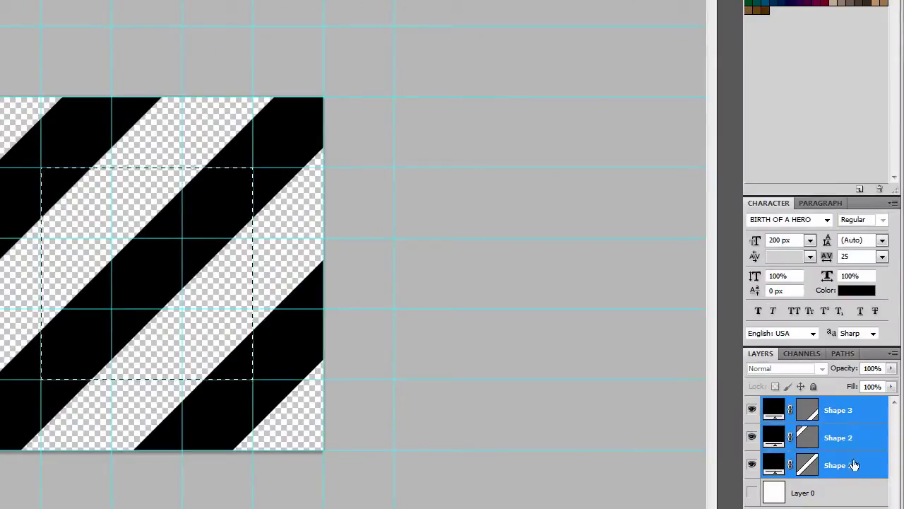
click(866, 447)
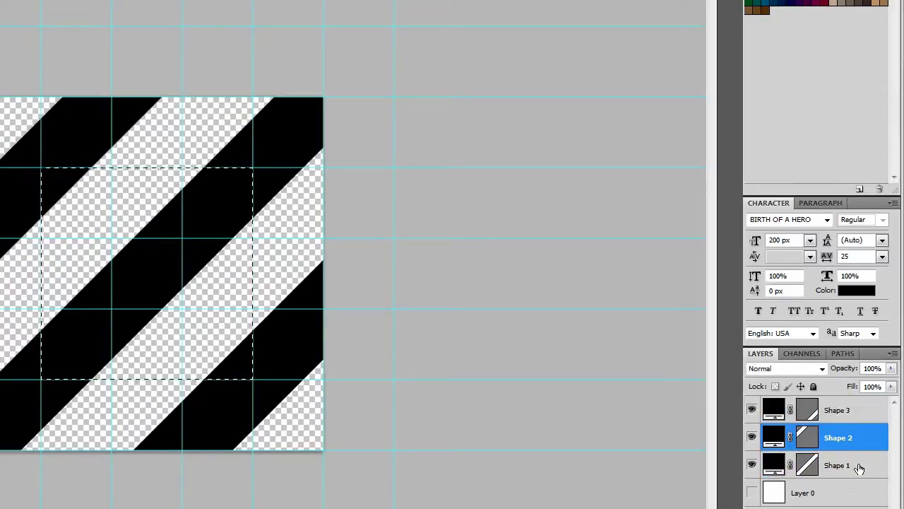
click(866, 468)
shift+click(861, 441)
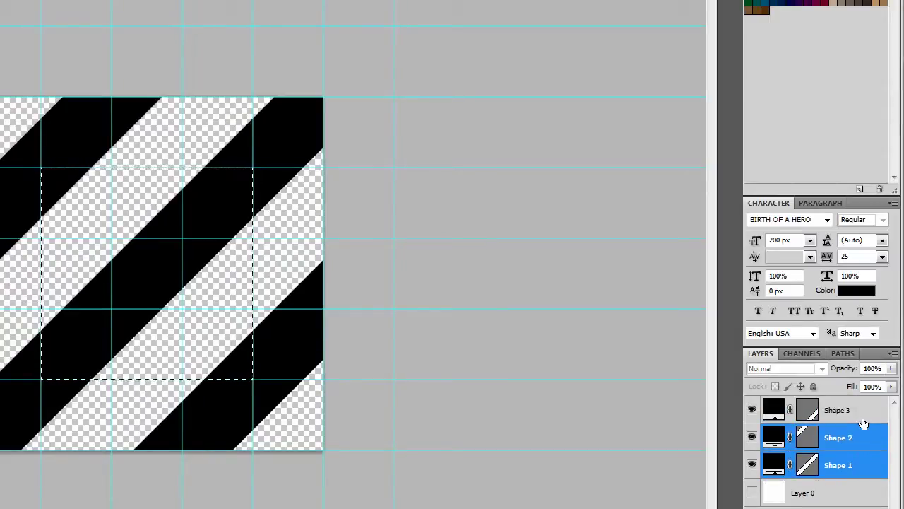
shift+click(861, 415)
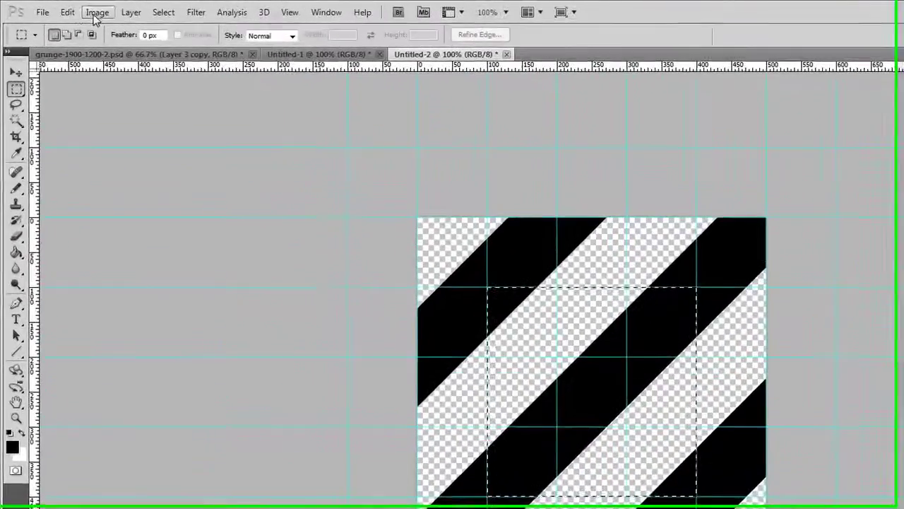
Define the selection as a pattern named 'd line'.
click(67, 12)
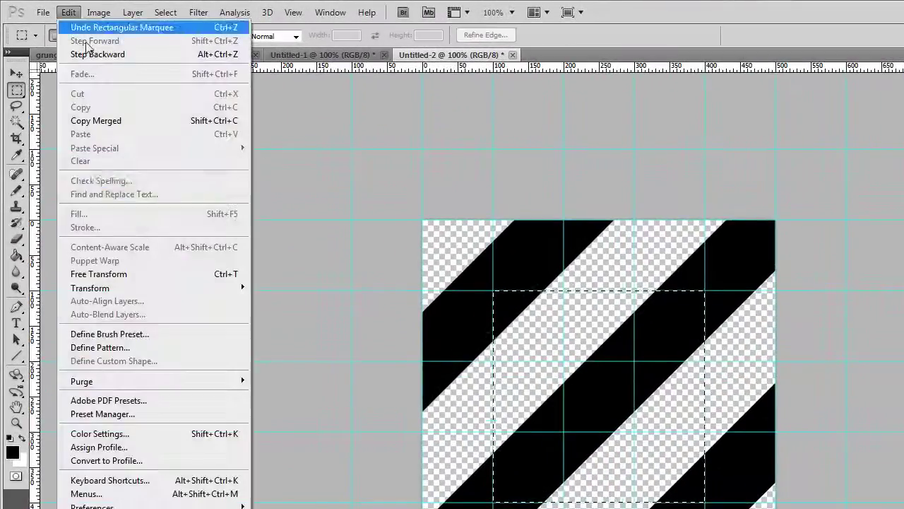
click(146, 348)
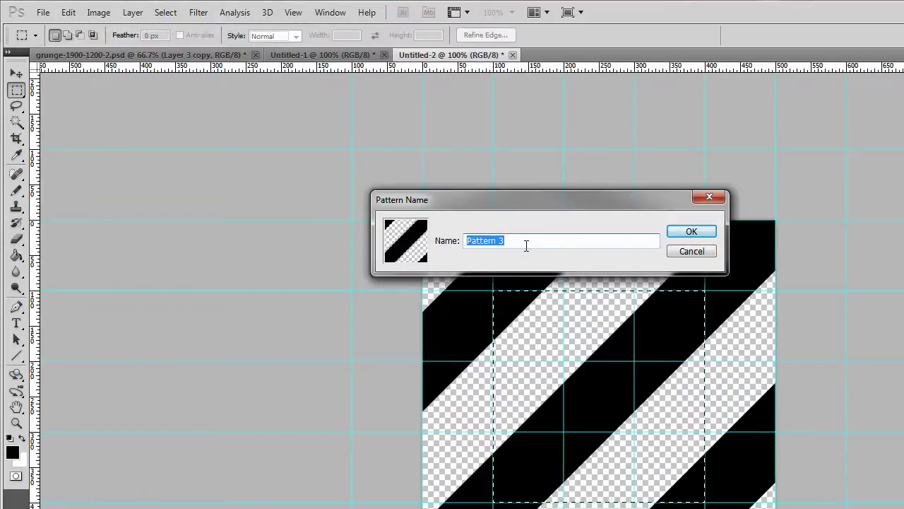
text(d line)
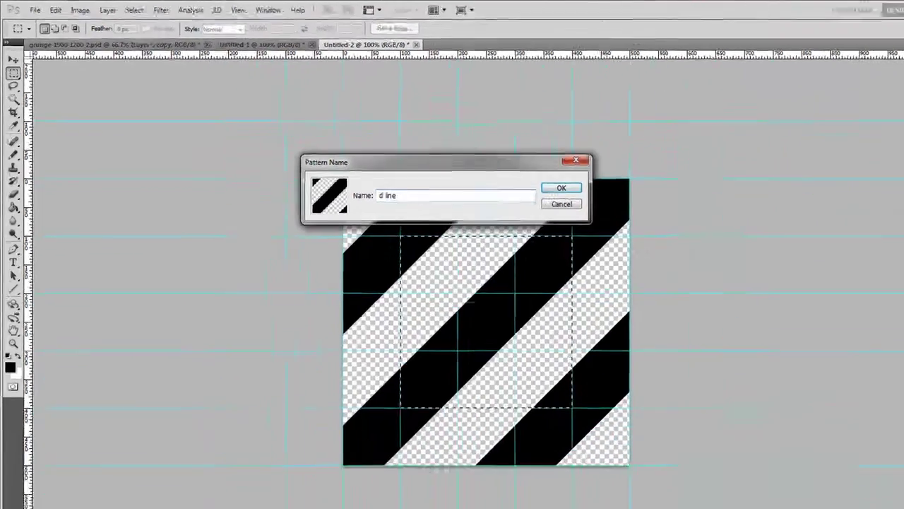
key(Return)
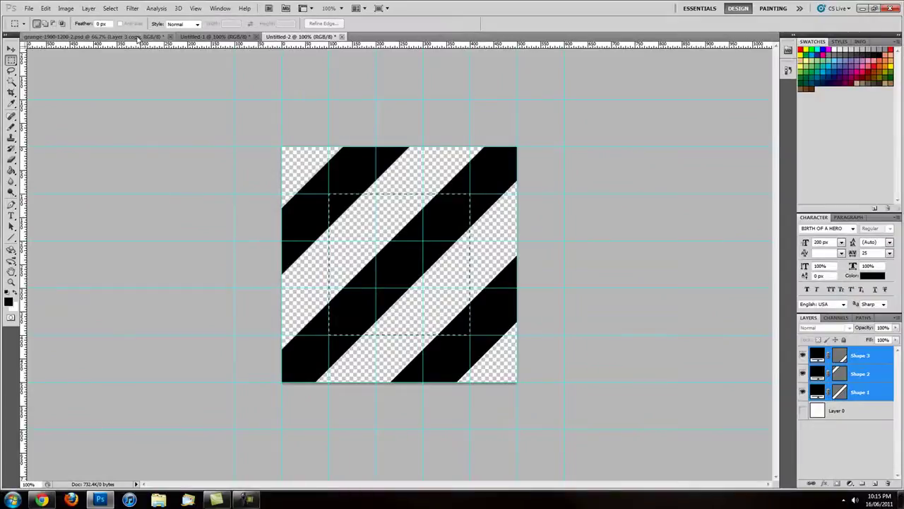
In the grunge wallpaper, add a new black-filled layer and set its Fill Opacity to 0%.
click(140, 36)
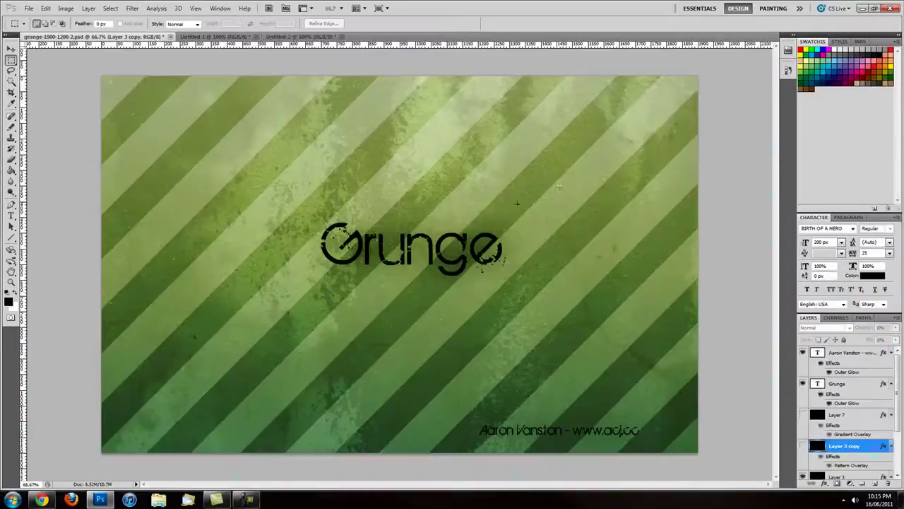
scroll(850, 478, down, 2)
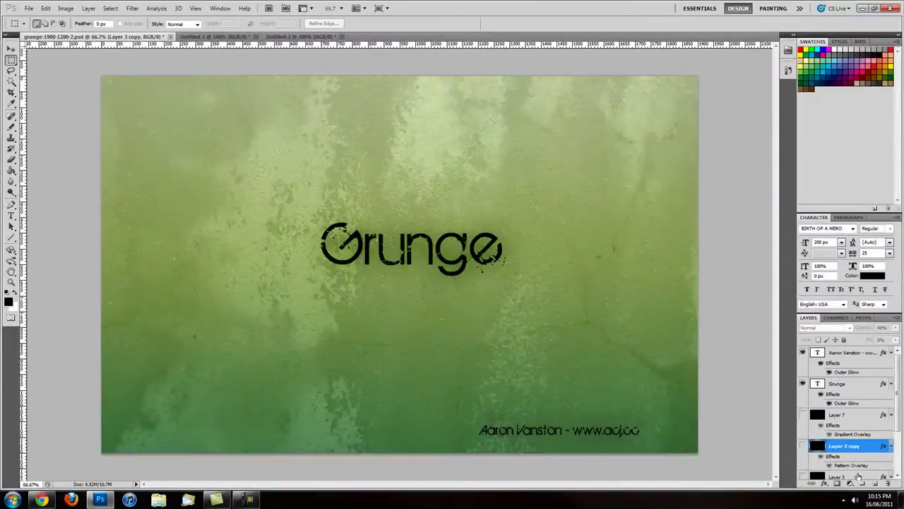
click(876, 481)
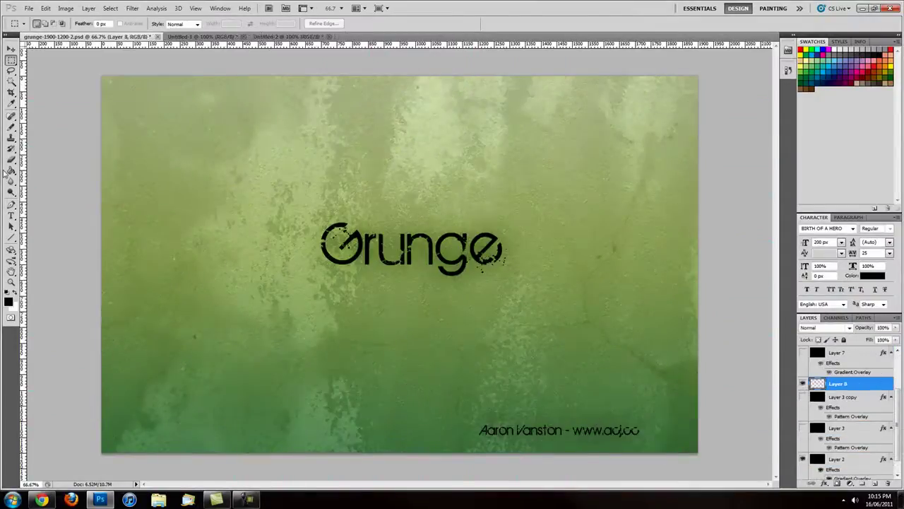
click(10, 170)
click(636, 332)
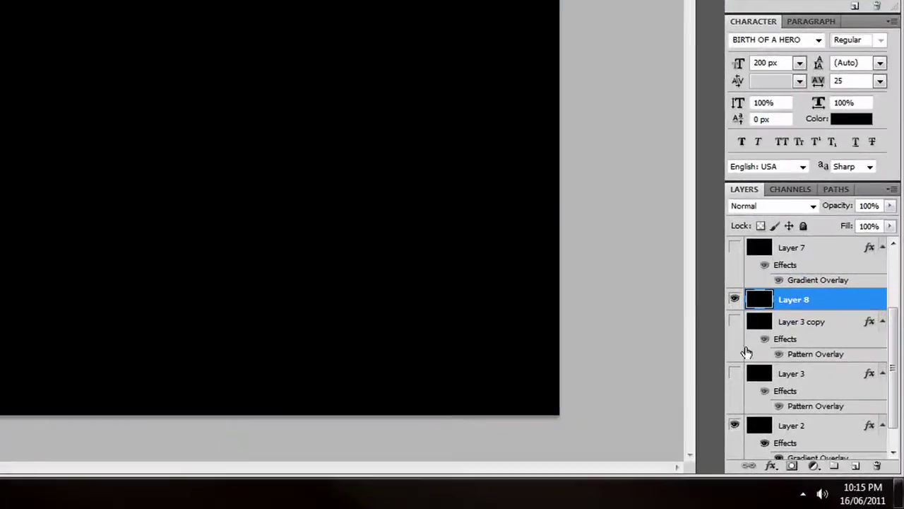
click(770, 466)
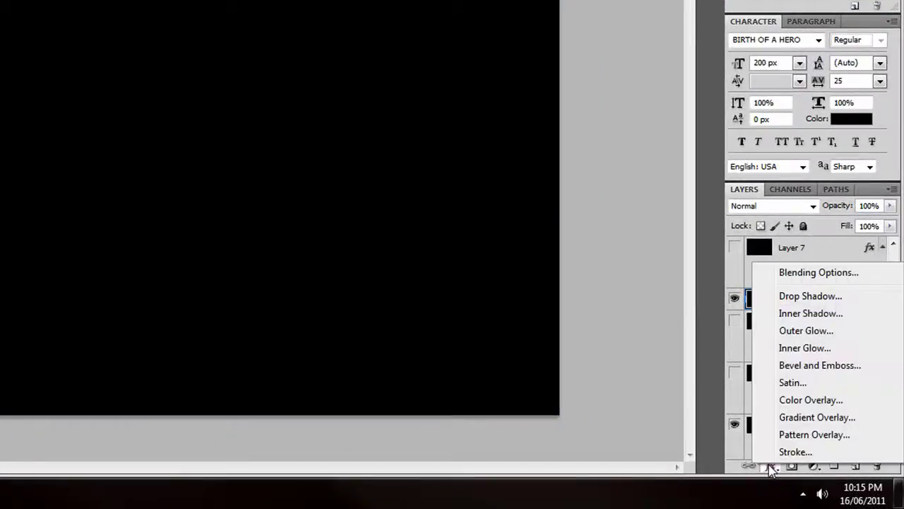
click(800, 278)
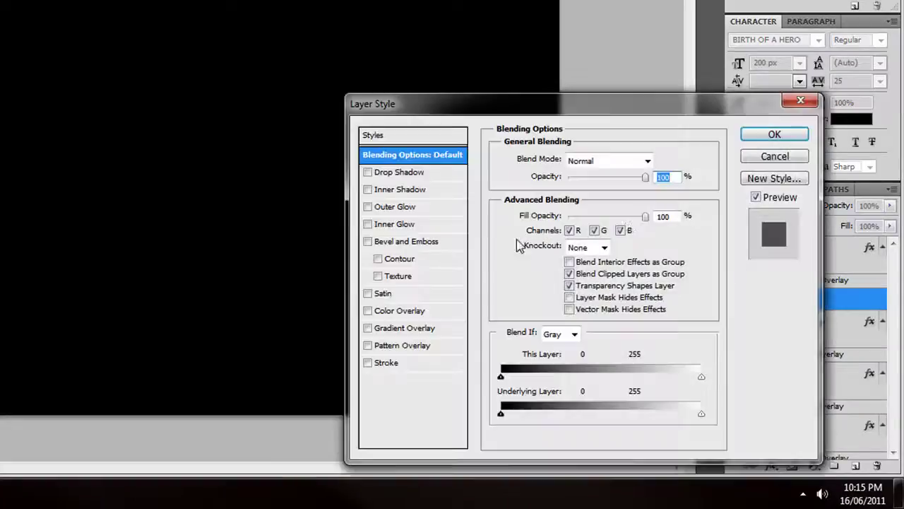
drag(613, 219, 569, 219)
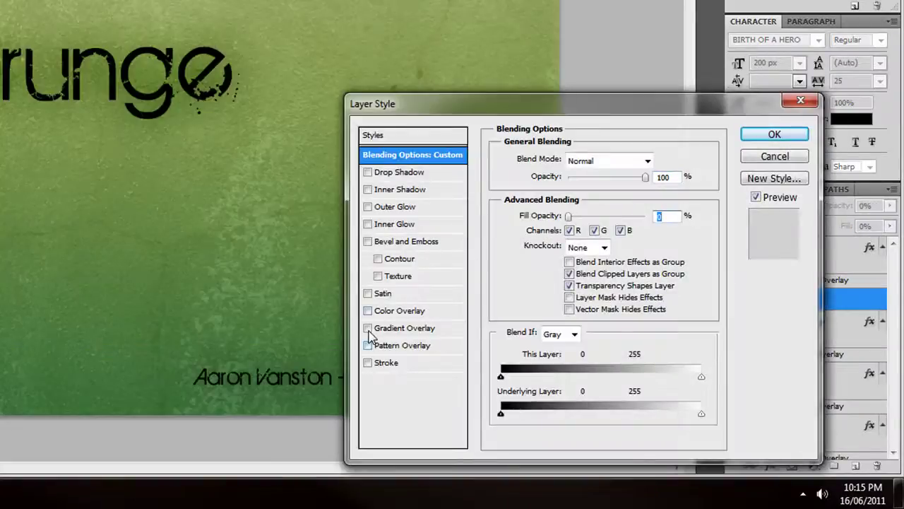
Add a Pattern Overlay using the diagonal stripe pattern in Overlay mode, then set Layer 8's opacity to 40%.
click(368, 345)
click(399, 346)
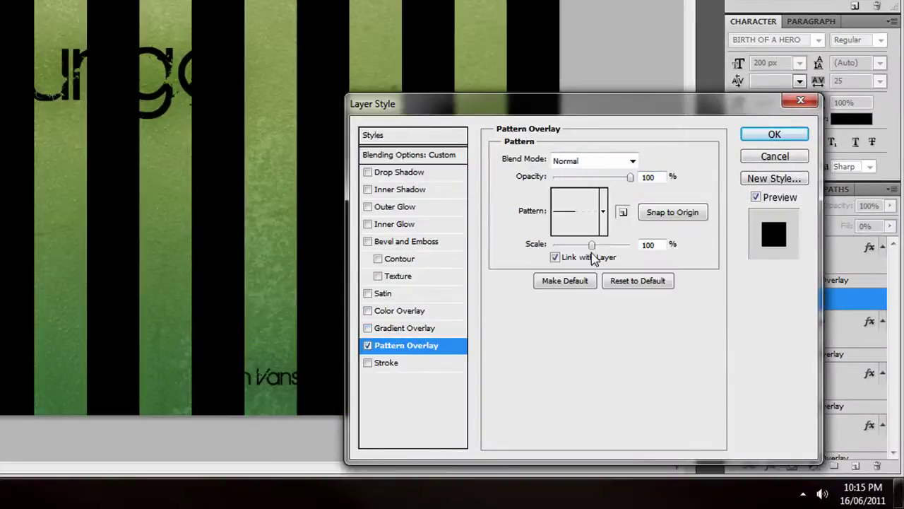
click(602, 225)
click(578, 259)
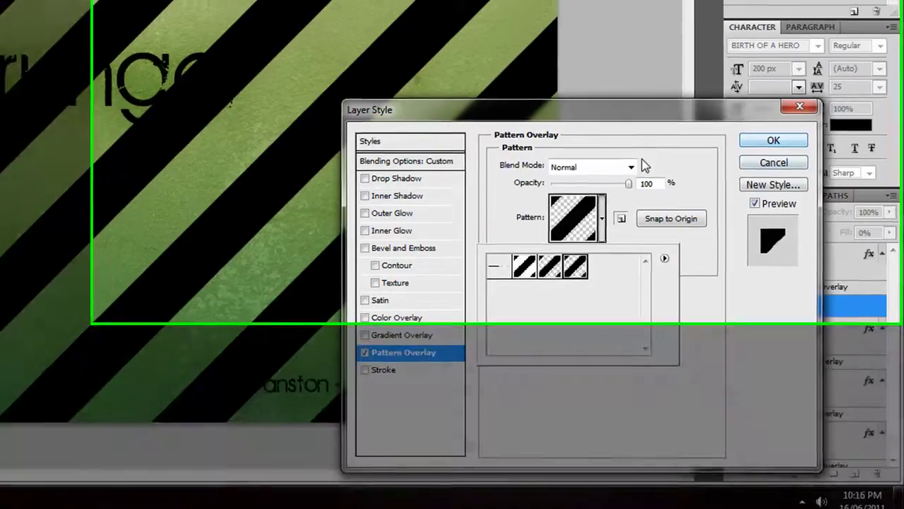
click(632, 161)
click(540, 44)
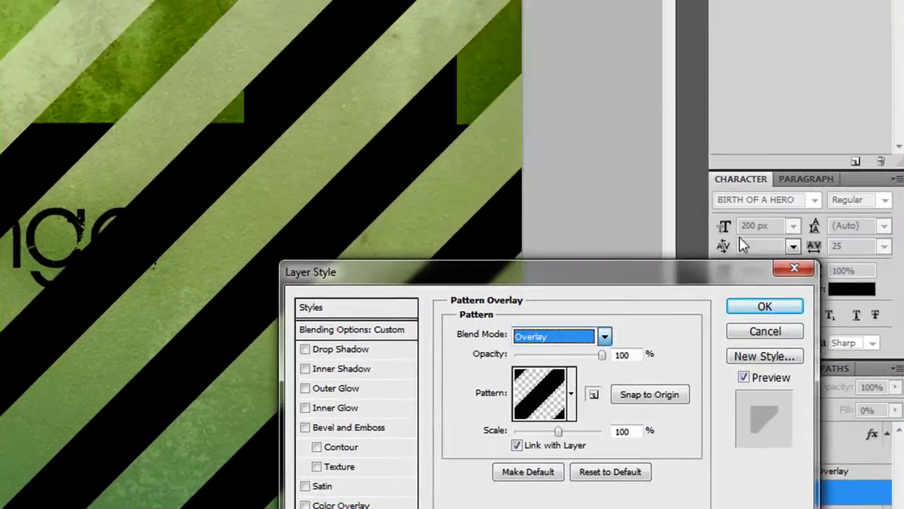
click(765, 306)
click(895, 387)
click(847, 405)
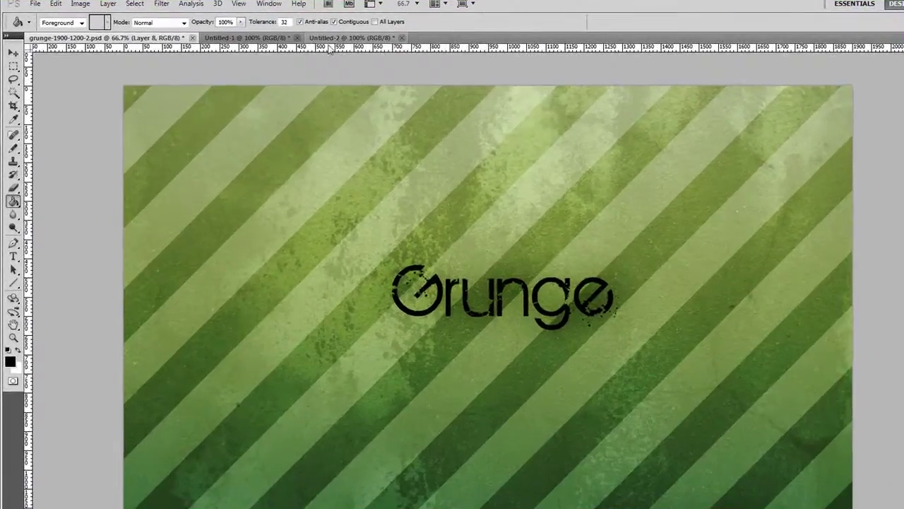
click(283, 36)
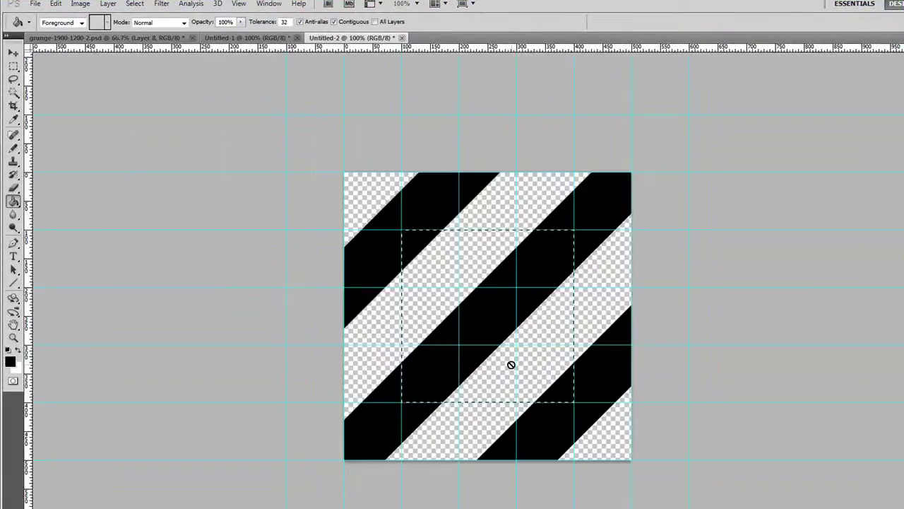
click(113, 37)
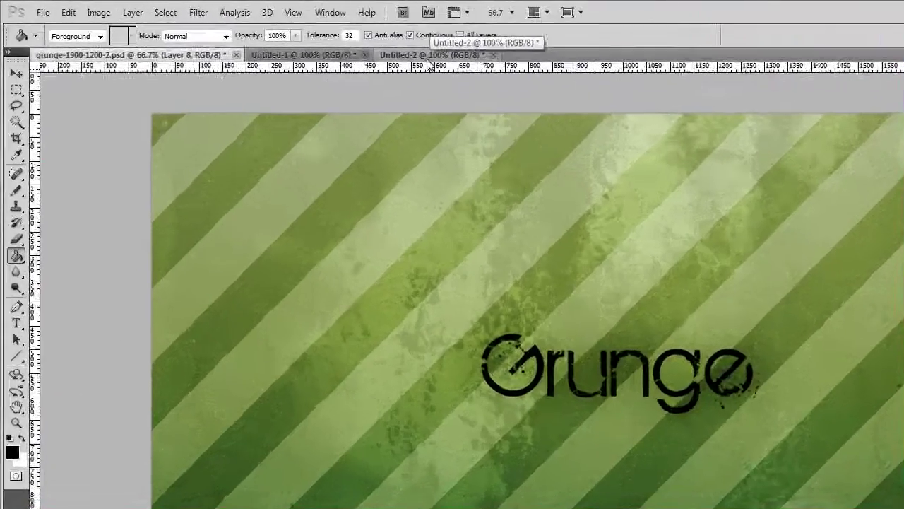
click(275, 36)
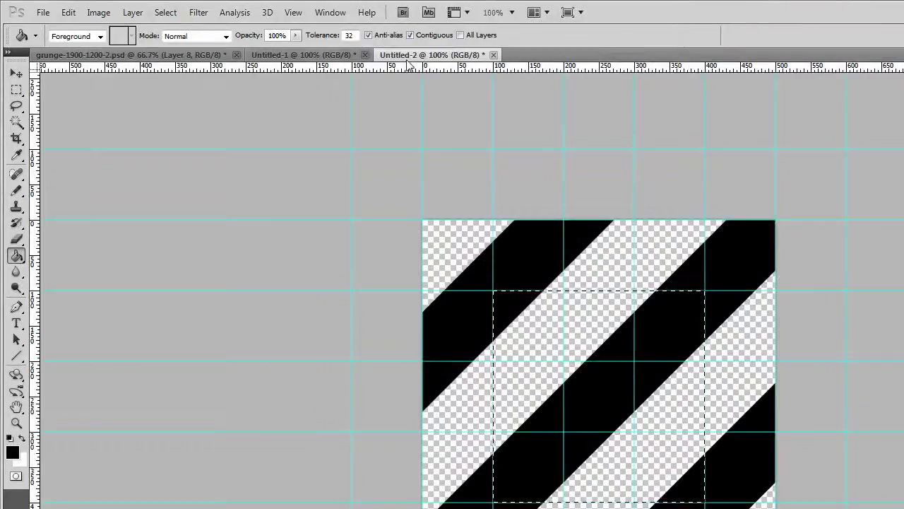
click(185, 55)
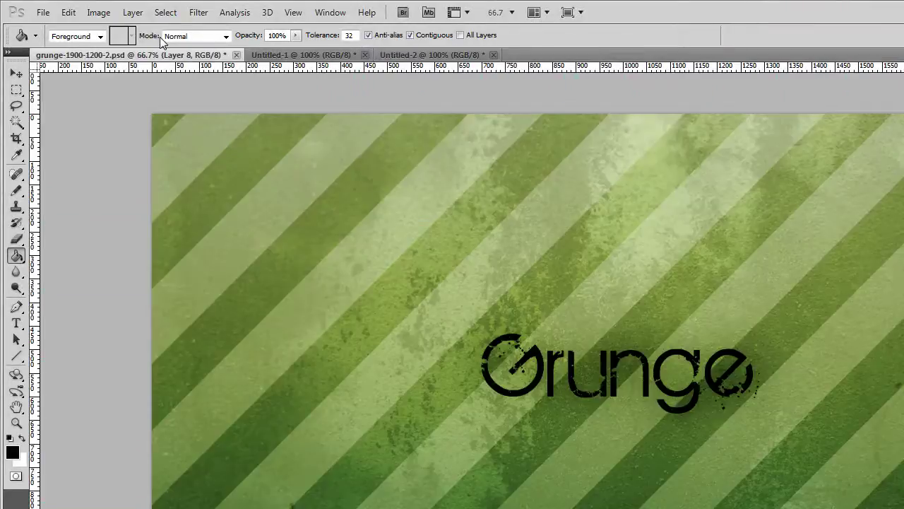